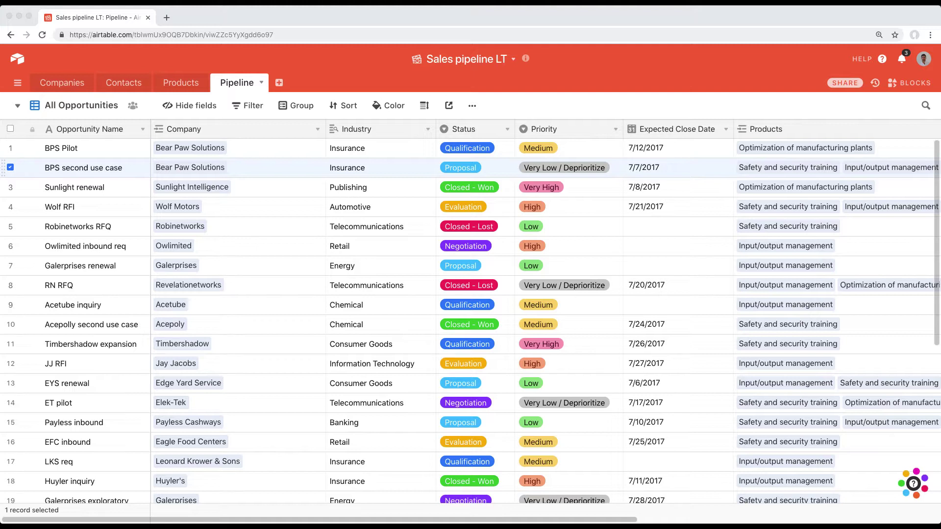
# Examine the Safety and security training product record linked to the Wolf RFI opportunity, including its price and GM, then close it.
pyautogui.click(94, 213)
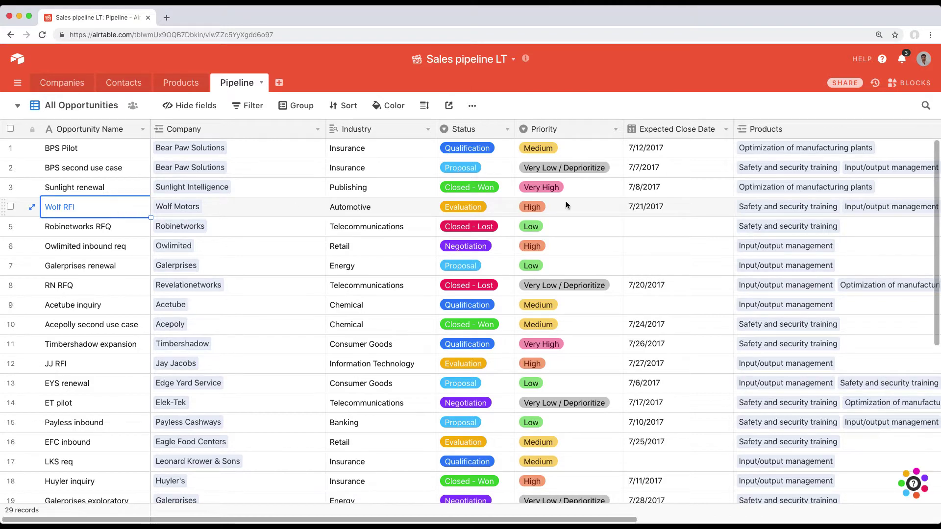
pyautogui.click(804, 209)
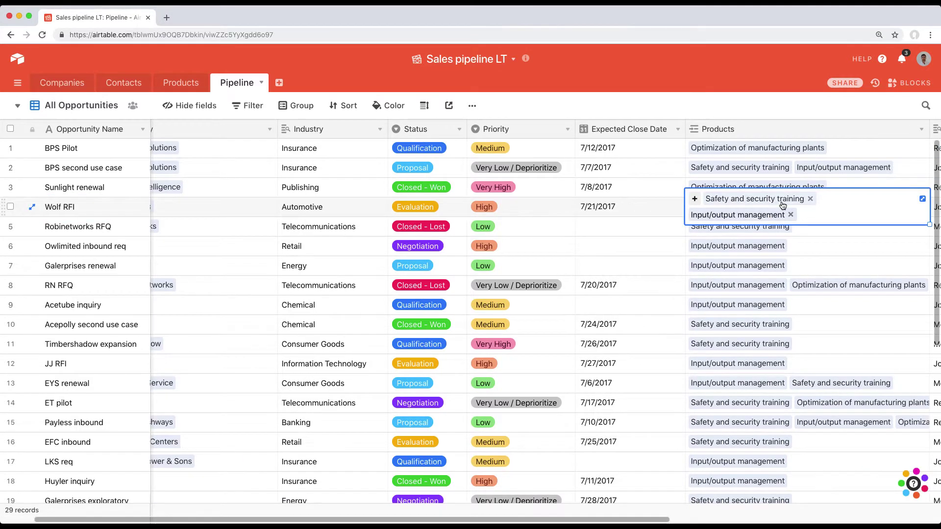
pyautogui.click(783, 202)
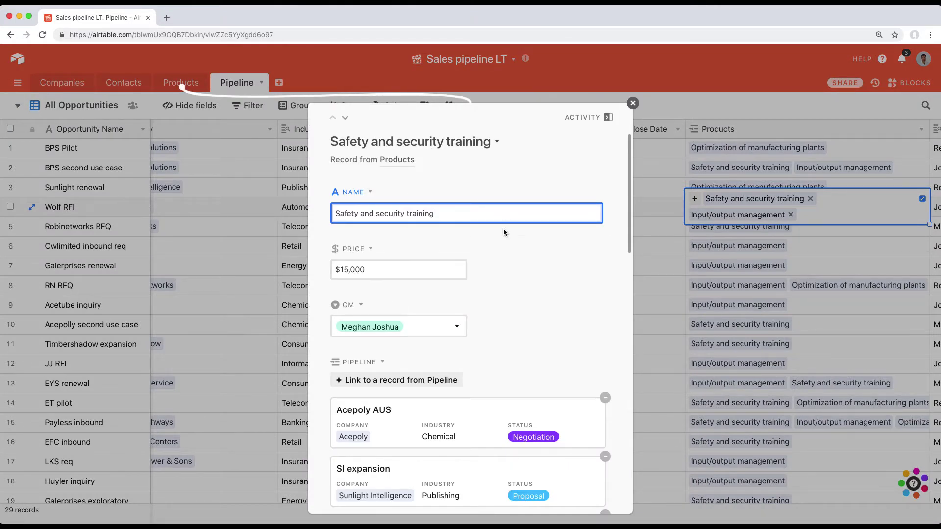
pyautogui.scroll(-1, 478, 264)
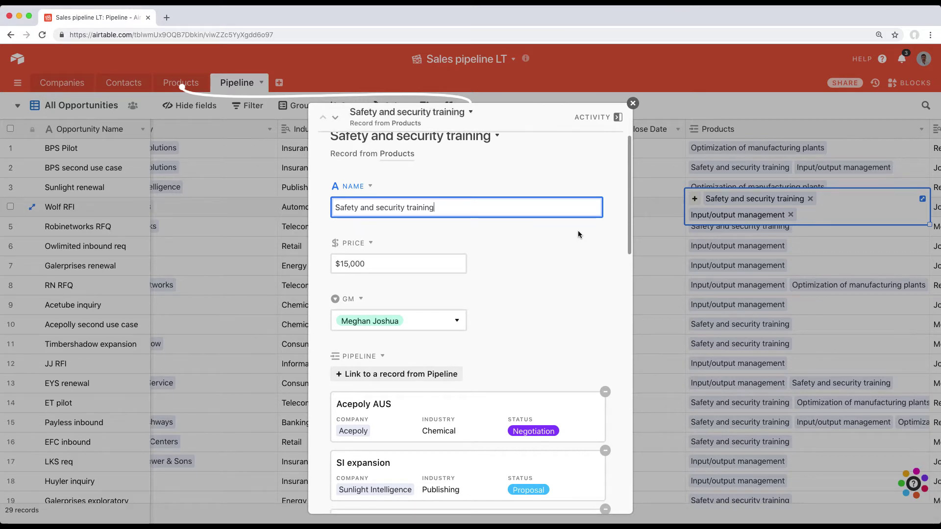
pyautogui.click(652, 210)
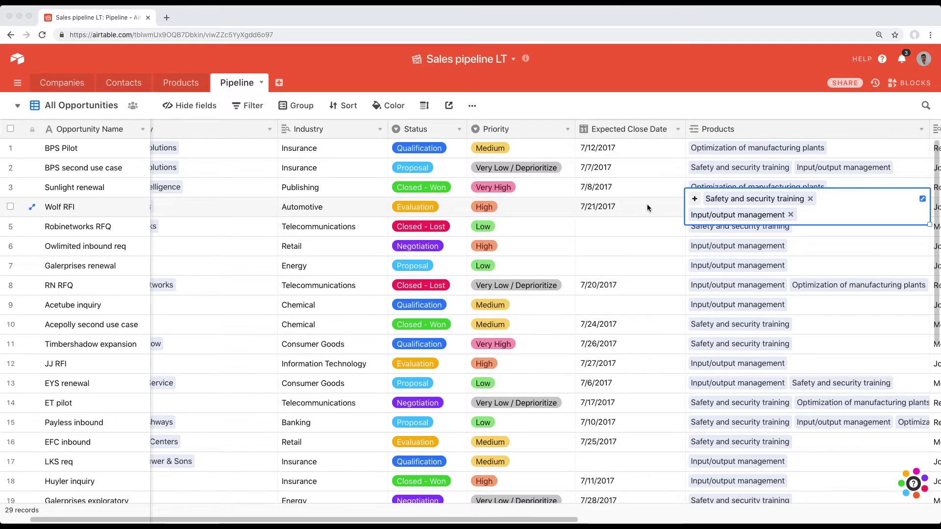
# Review the GMs, Deal value, Discount and Discount deal value fields of the Wolf RFI opportunity.
pyautogui.press('Tab')
pyautogui.press('Tab')
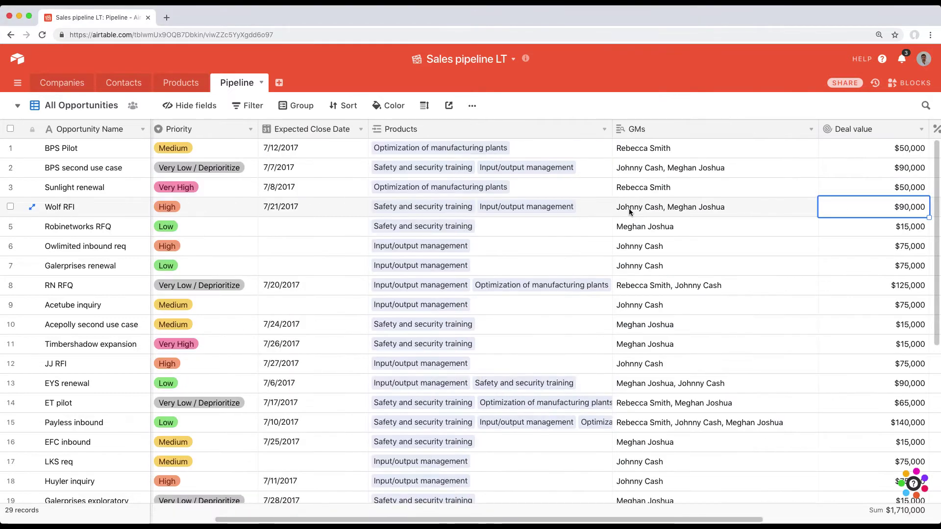
pyautogui.press('Tab')
pyautogui.press('Tab')
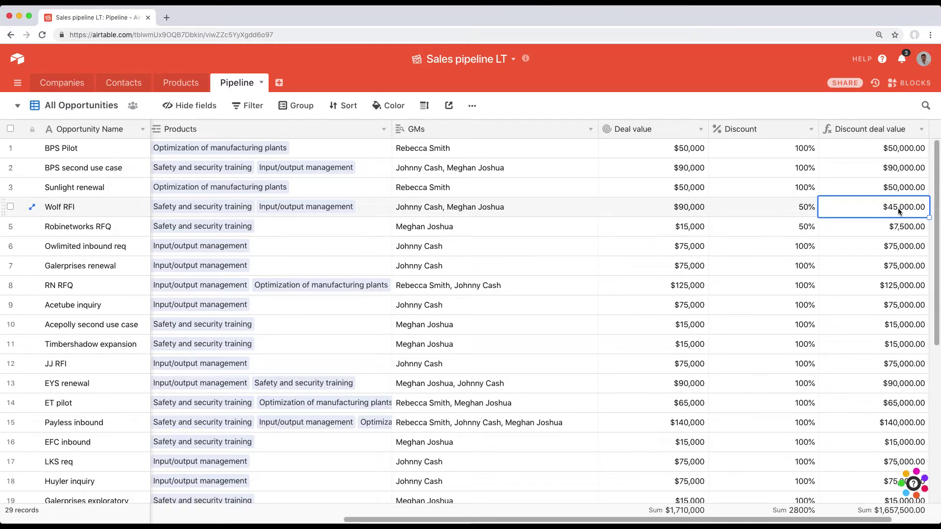
pyautogui.click(694, 214)
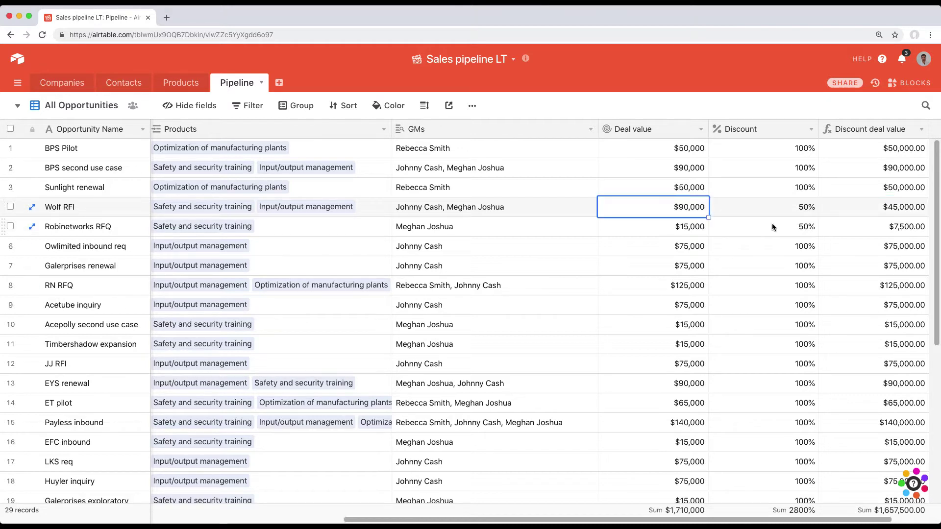
pyautogui.click(805, 214)
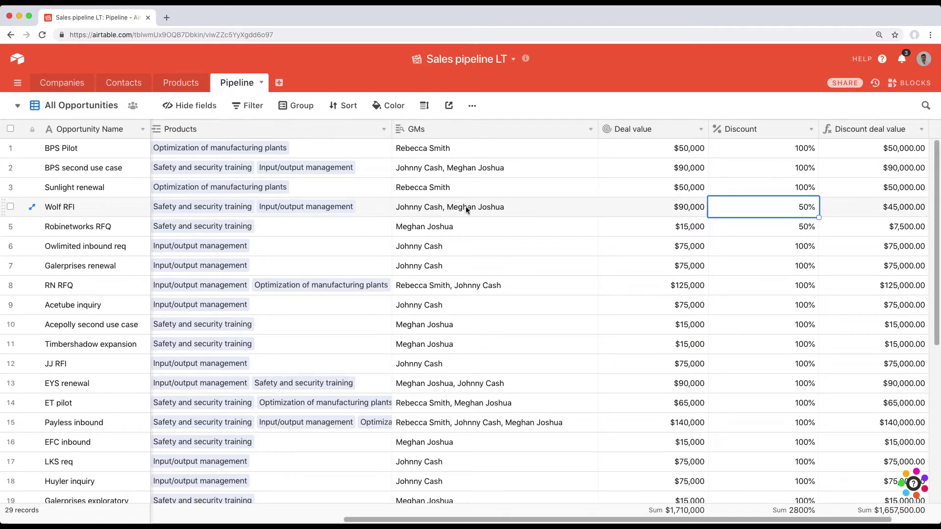
pyautogui.click(650, 210)
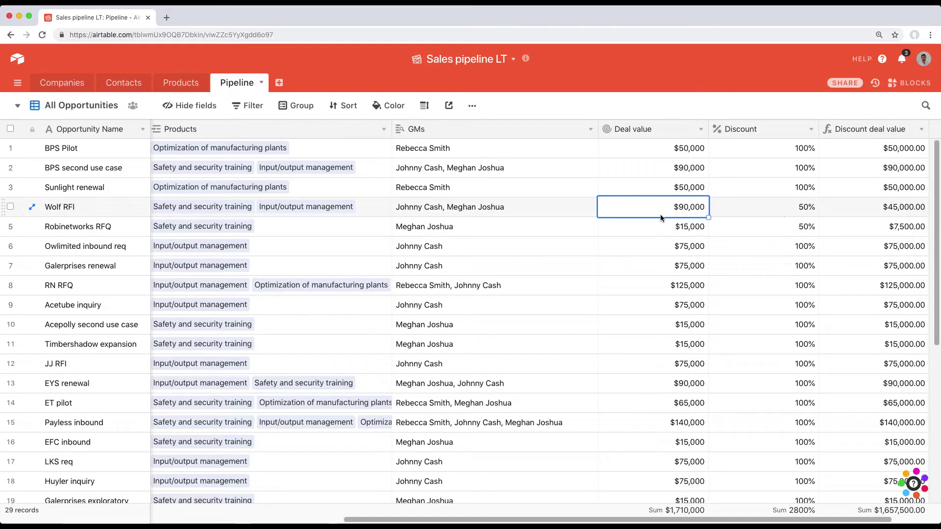
pyautogui.click(556, 215)
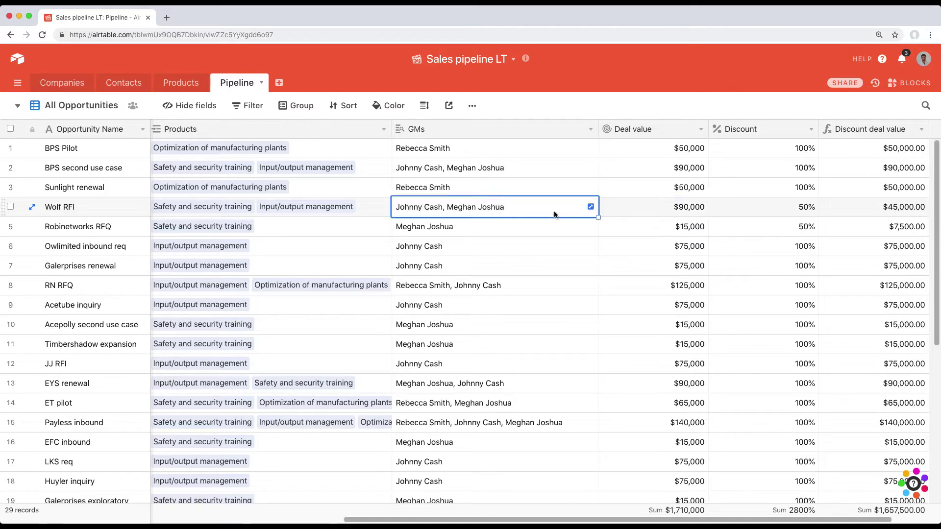
# Recheck Wolf RFI's linked products and the Safety and security training record for fields specific to this opportunity, and return to its name.
pyautogui.press('Left')
pyautogui.press('Left')
pyautogui.click(312, 212)
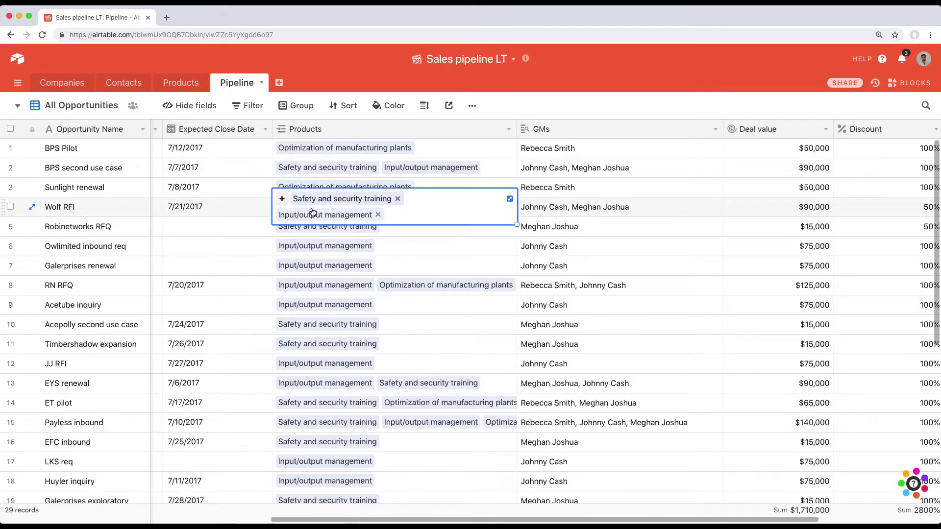
pyautogui.click(315, 200)
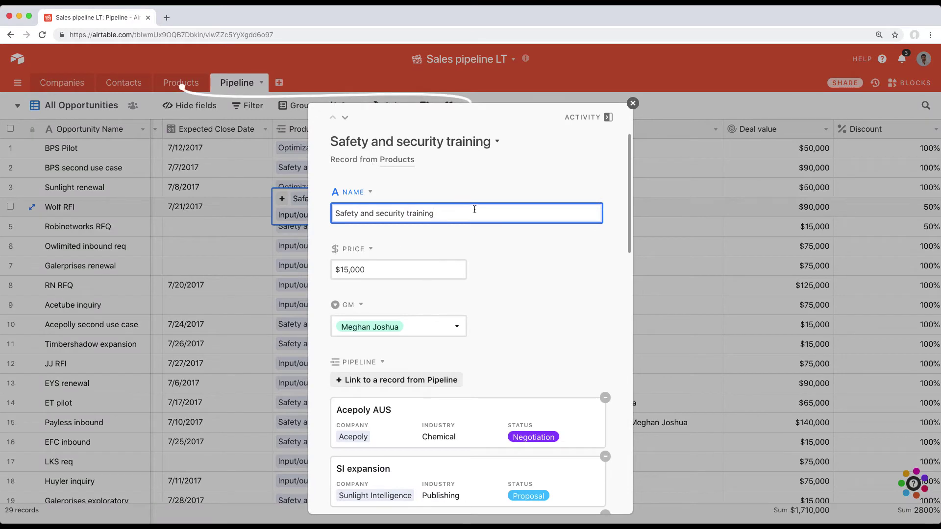
pyautogui.click(694, 234)
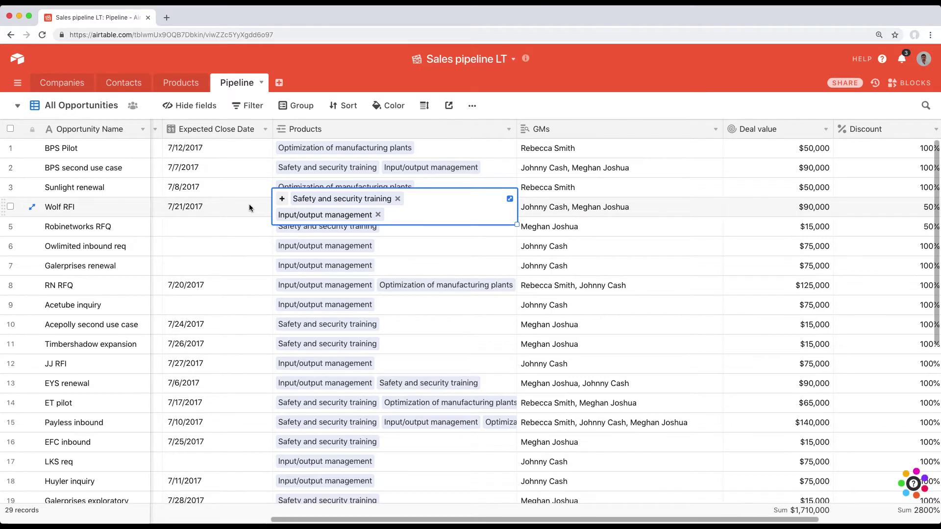
pyautogui.click(326, 200)
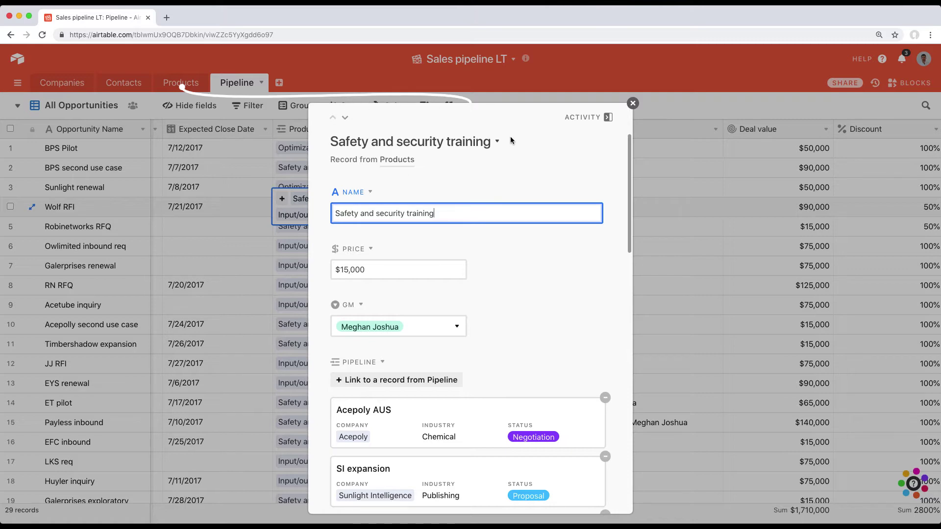
pyautogui.click(213, 196)
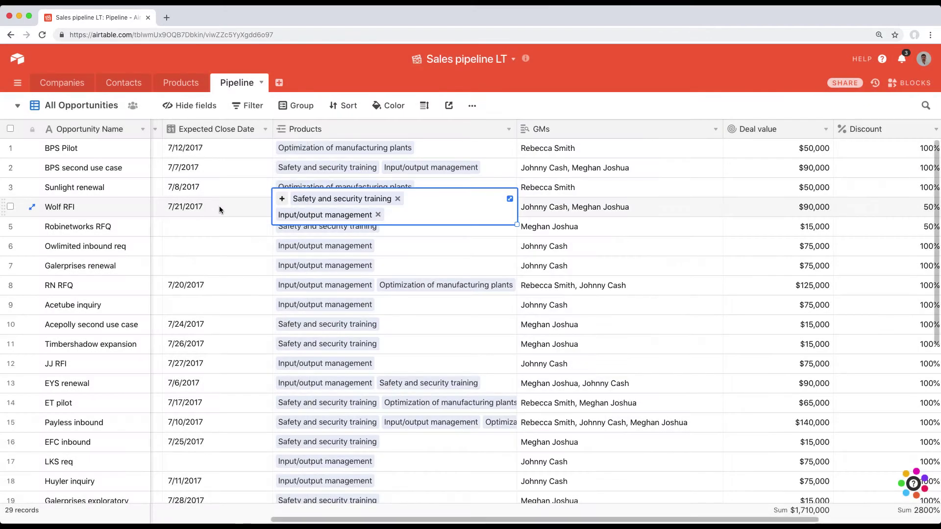
pyautogui.click(219, 206)
pyautogui.click(105, 206)
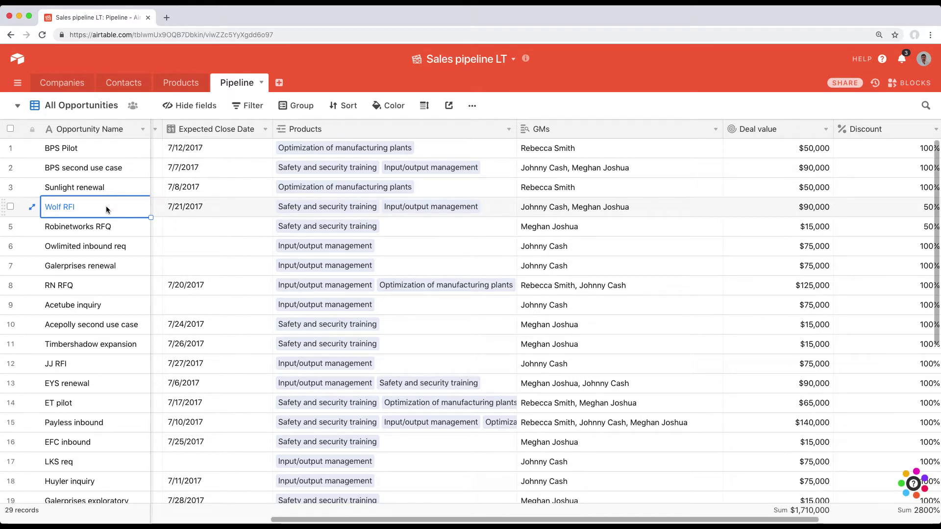
# Create an empty table named Products-Pipeline in the base.
pyautogui.click(281, 91)
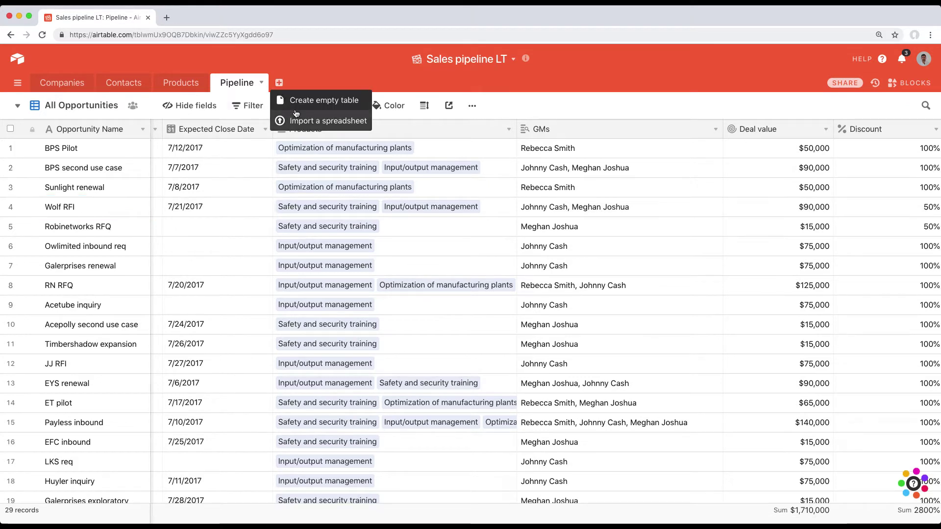
pyautogui.click(328, 99)
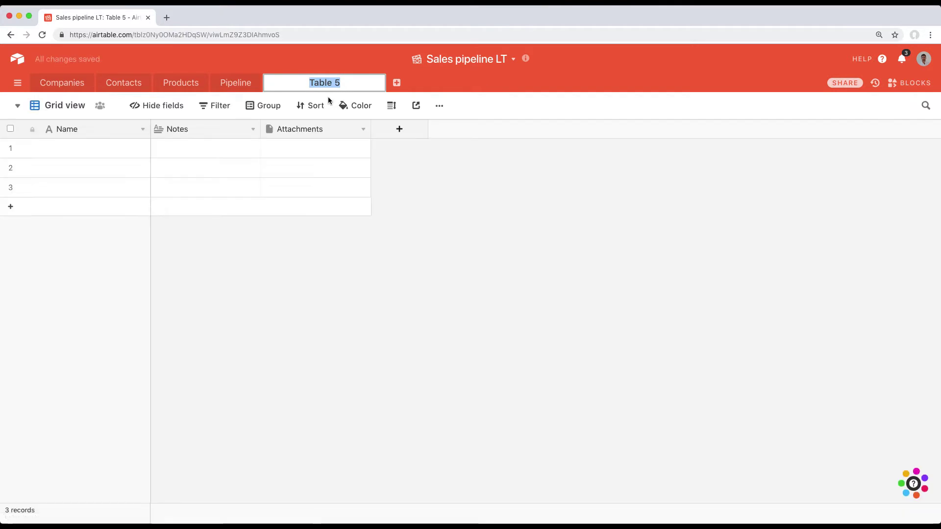
pyautogui.write('Products-pipeline')
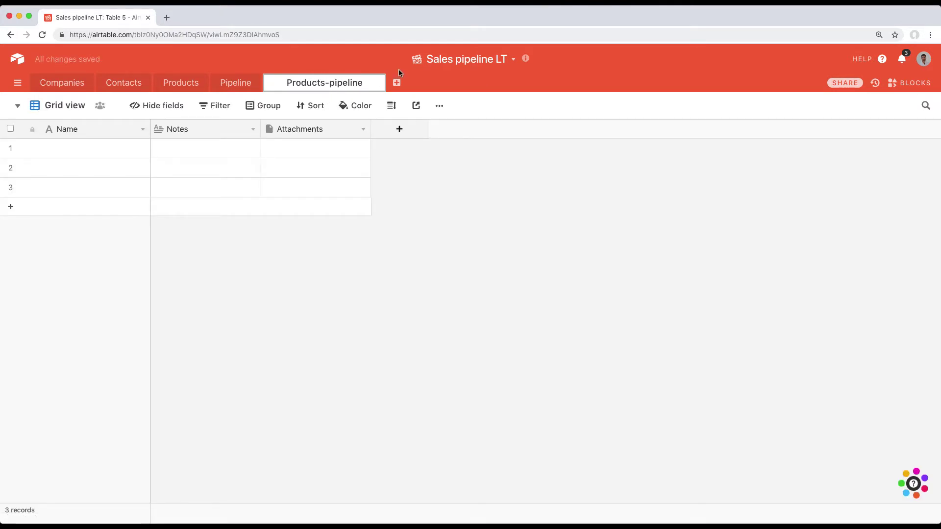
pyautogui.click(330, 82)
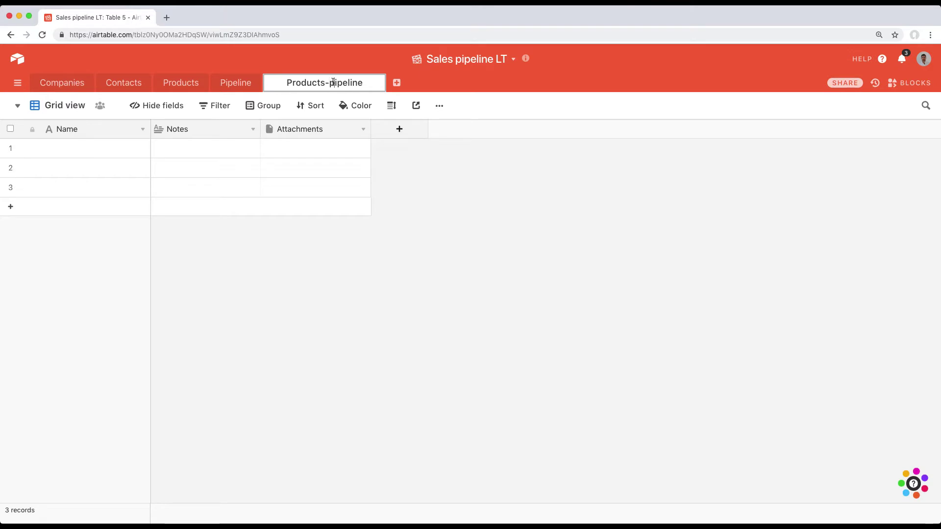
pyautogui.press('Delete')
pyautogui.write('P')
pyautogui.press('Return')
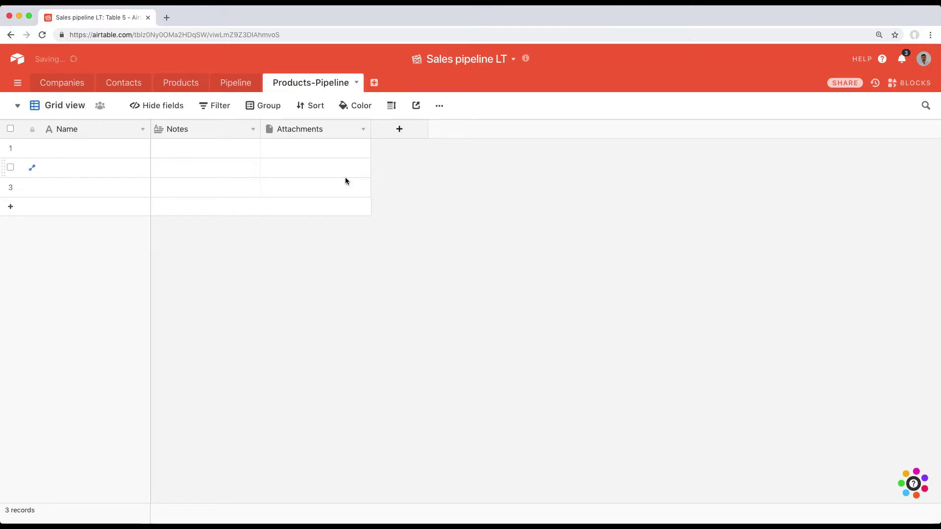
# Rename the primary field of the Products-Pipeline table to key, keeping it as single line text.
pyautogui.click(141, 130)
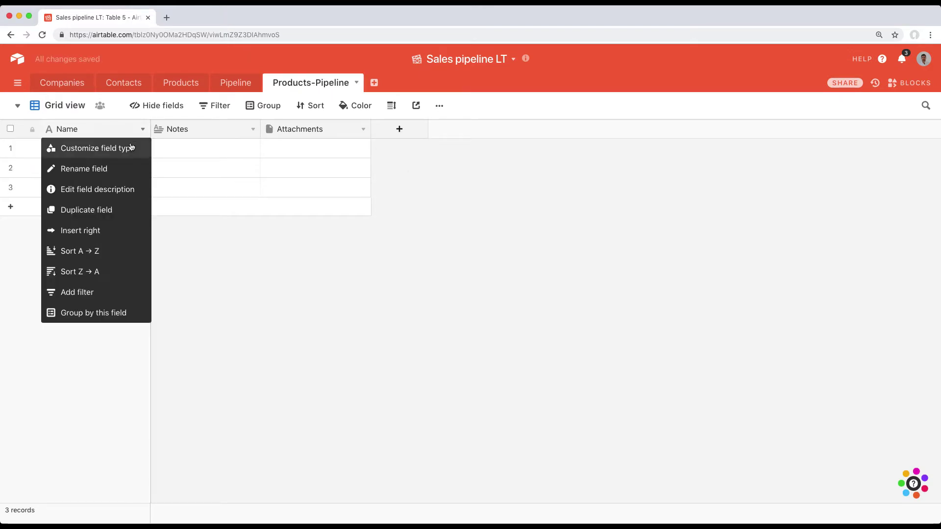
pyautogui.click(132, 147)
pyautogui.write('key')
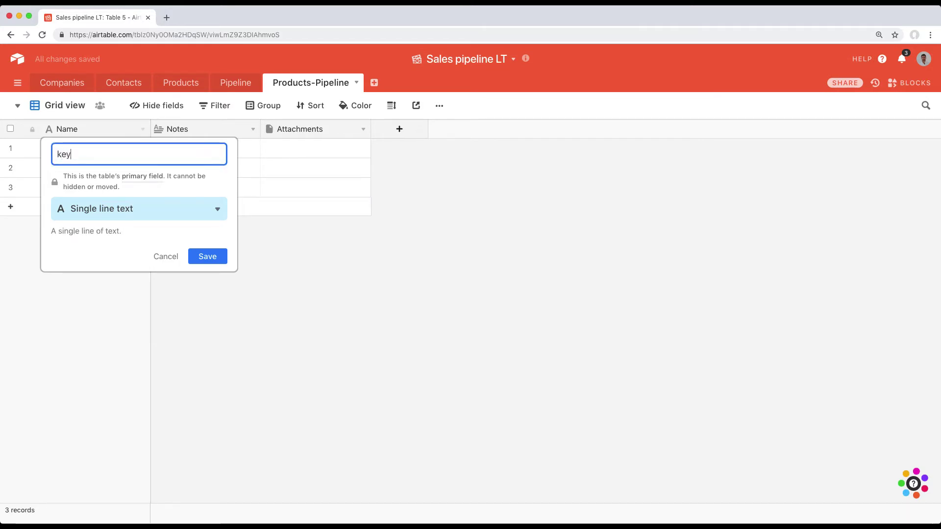
pyautogui.press('Return')
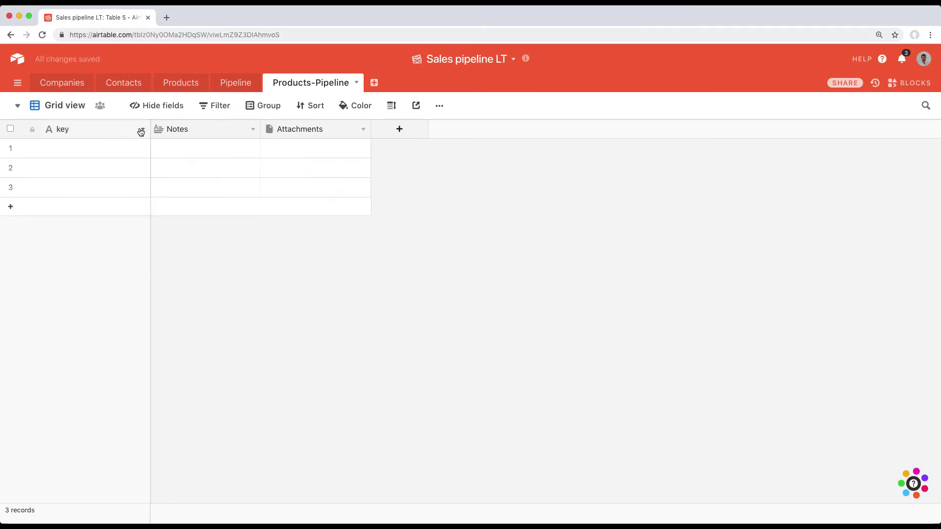
# Turn the Notes field into a field named Product that links to records in the Products table, allowing multiple records.
pyautogui.click(252, 130)
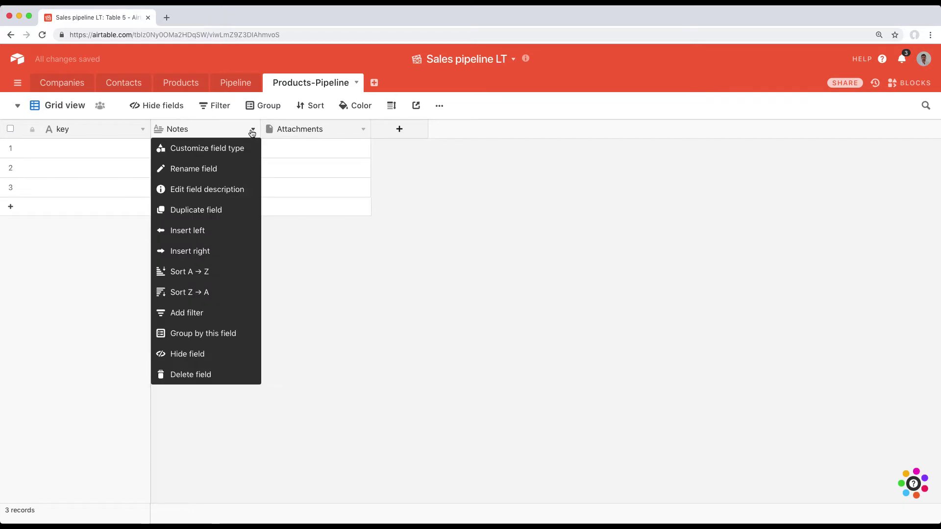
pyautogui.click(539, 194)
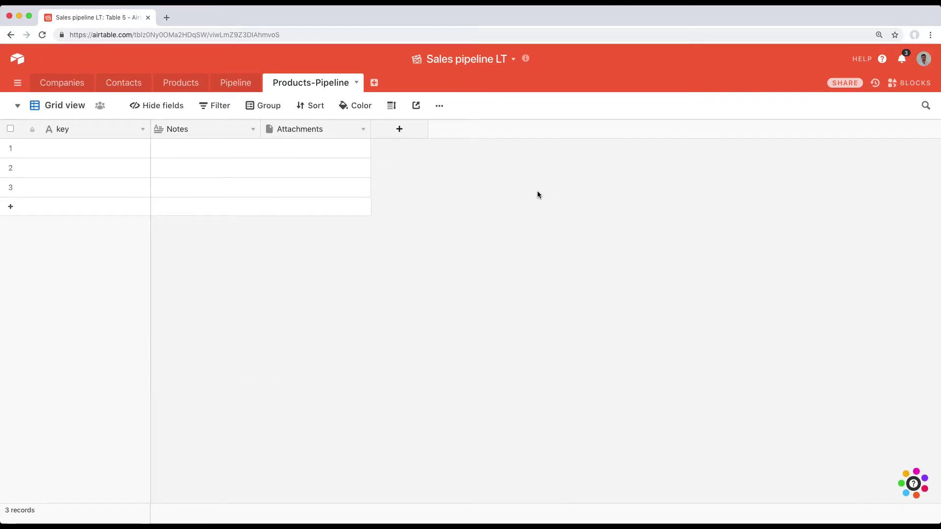
pyautogui.click(251, 130)
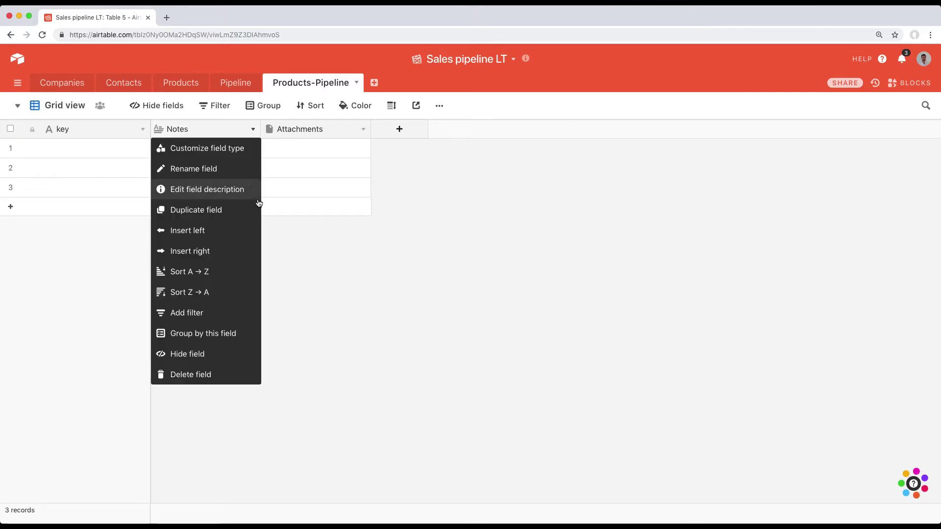
pyautogui.click(243, 154)
pyautogui.press('super+a')
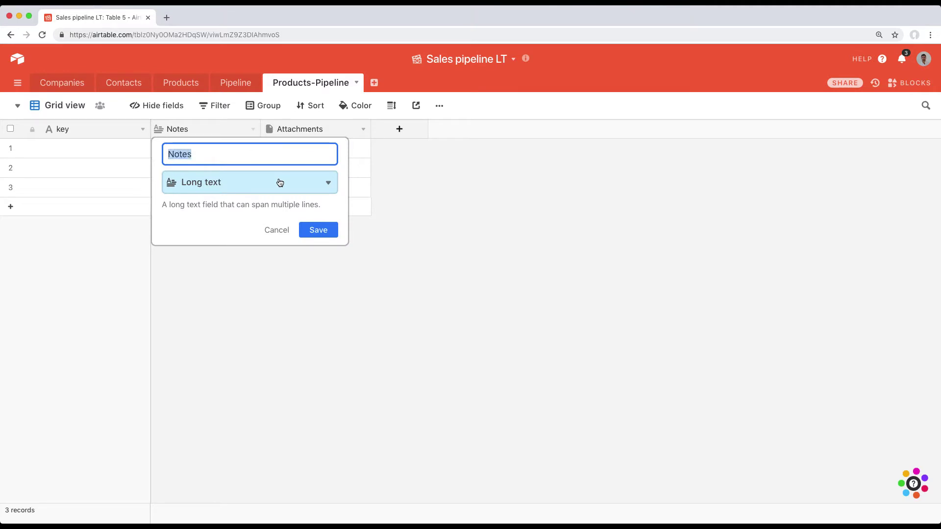
pyautogui.write('Product')
pyautogui.click(278, 182)
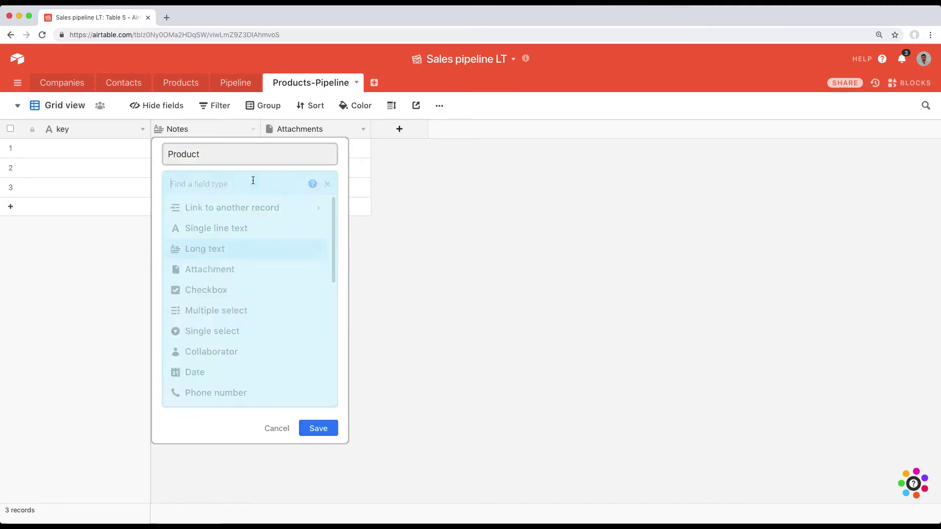
pyautogui.write('link')
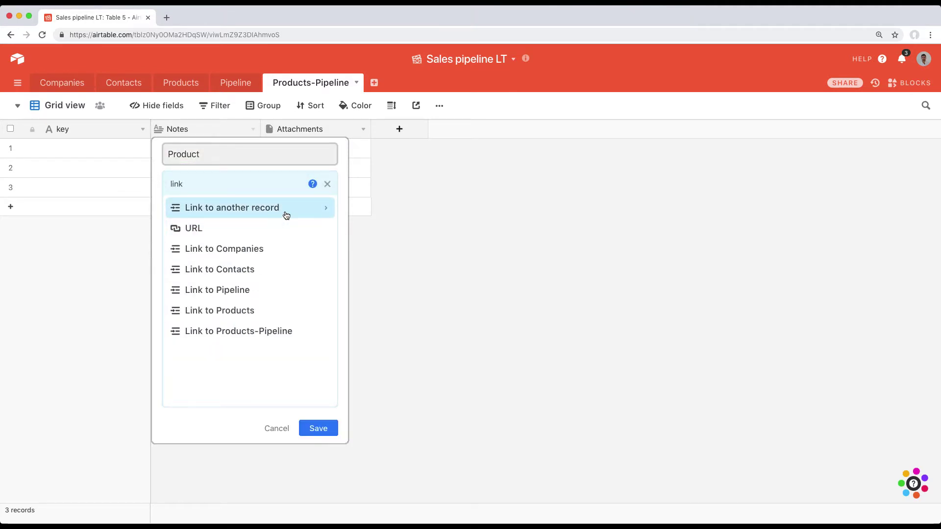
pyautogui.click(286, 211)
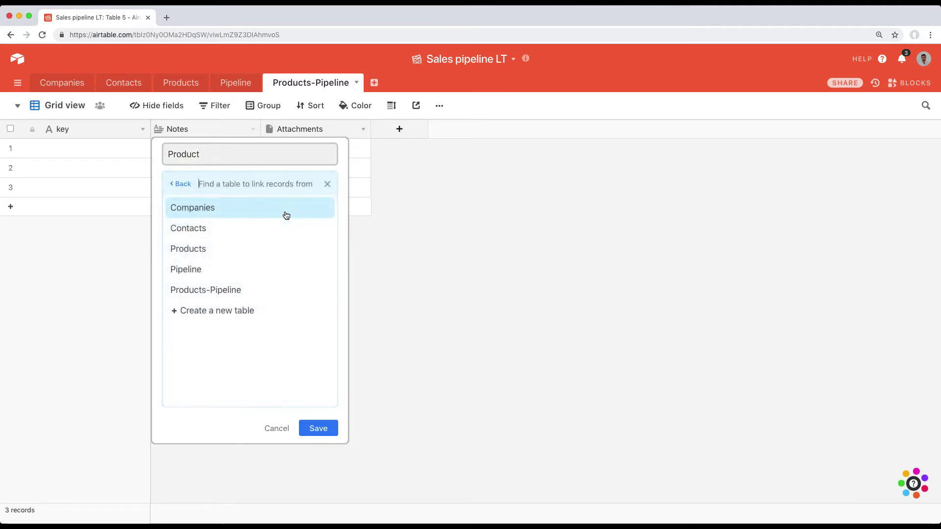
pyautogui.click(261, 254)
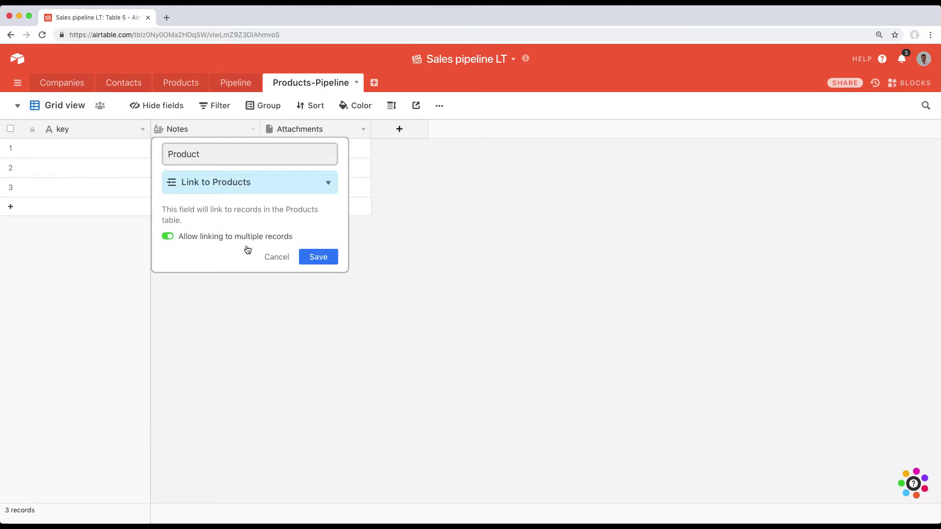
pyautogui.click(320, 258)
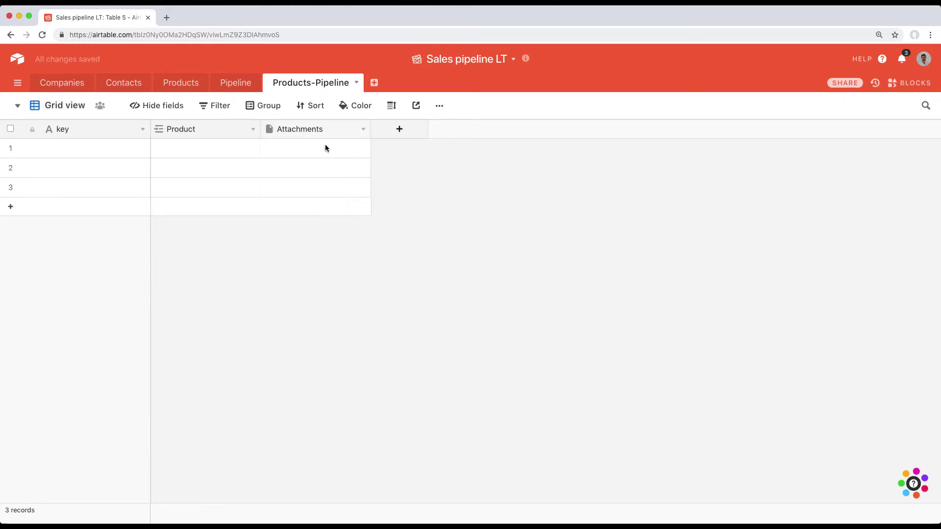
# Link the Safety and security training product in the Product field of the first record.
pyautogui.click(225, 148)
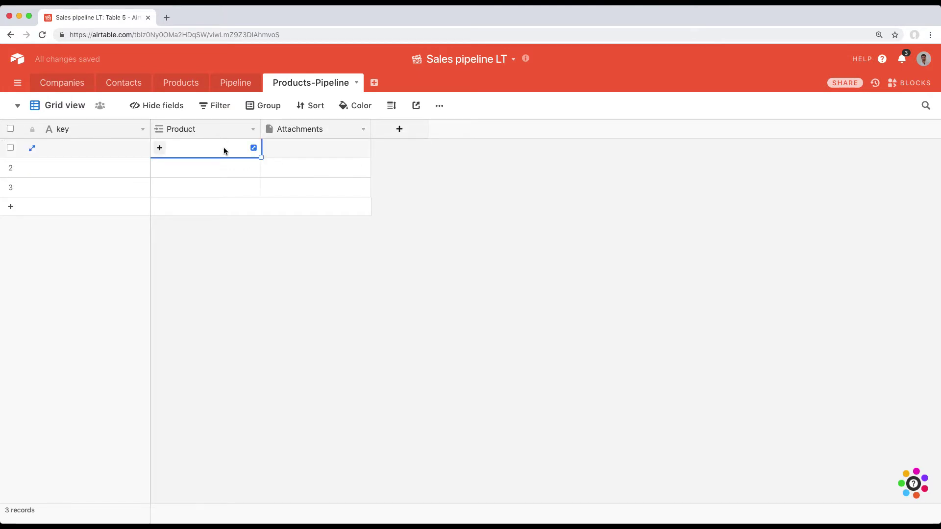
pyautogui.click(161, 148)
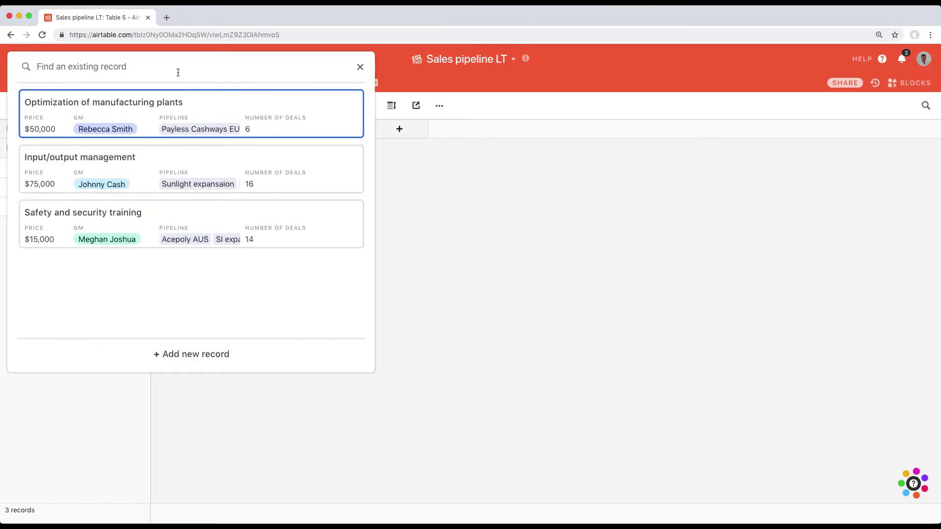
pyautogui.write('safe')
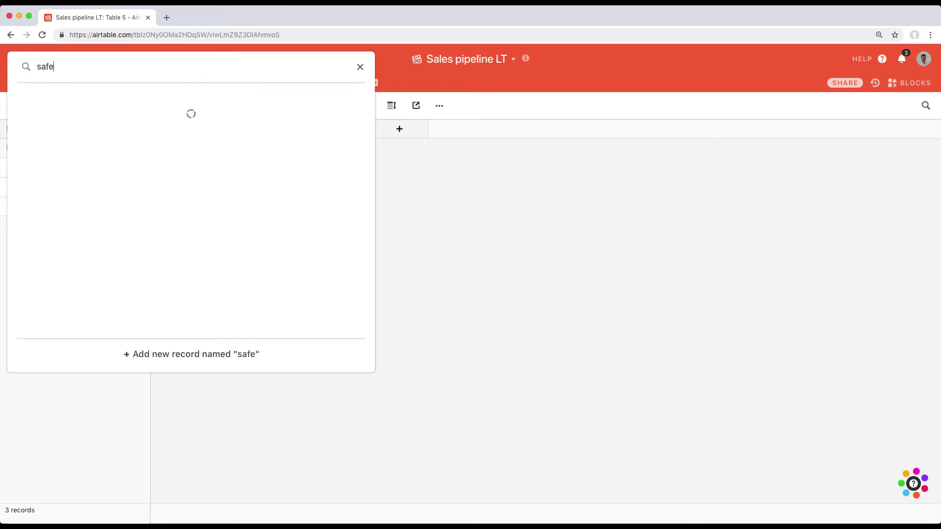
pyautogui.click(172, 97)
pyautogui.click(578, 281)
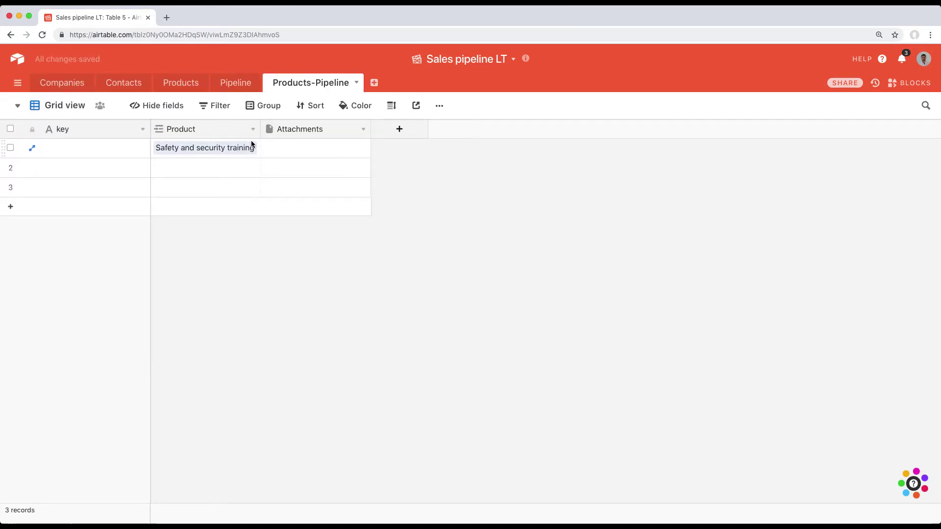
# Turn the Attachments field into a field named Deals that links to records in the Pipeline table, allowing multiple records.
pyautogui.click(364, 130)
pyautogui.click(339, 148)
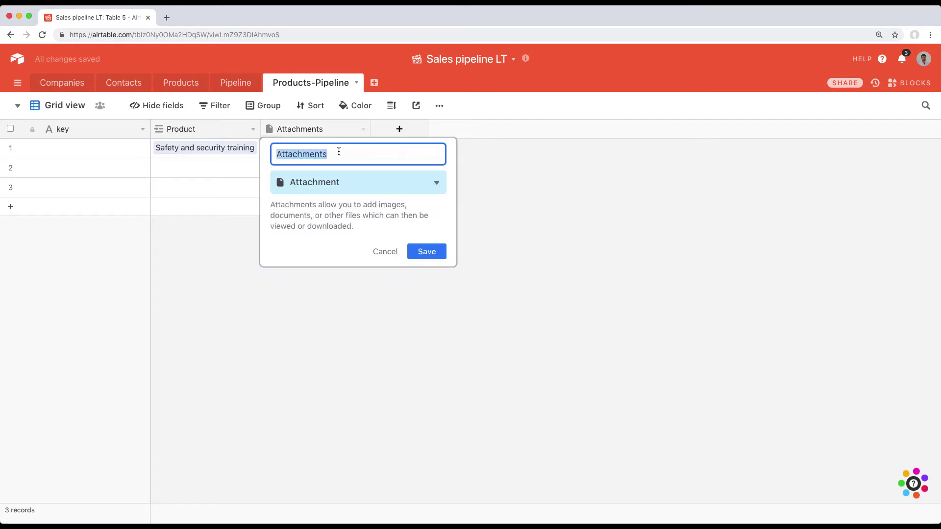
pyautogui.write('Deals')
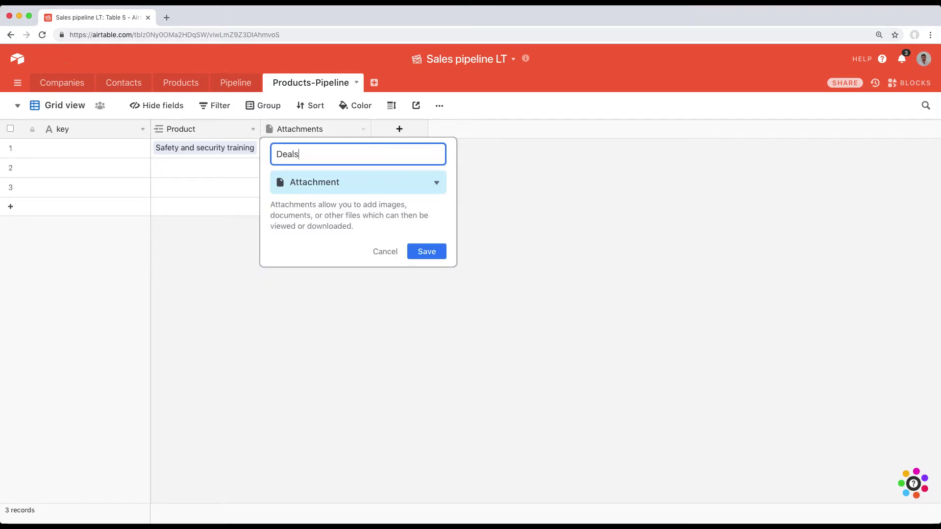
pyautogui.click(325, 182)
pyautogui.click(409, 208)
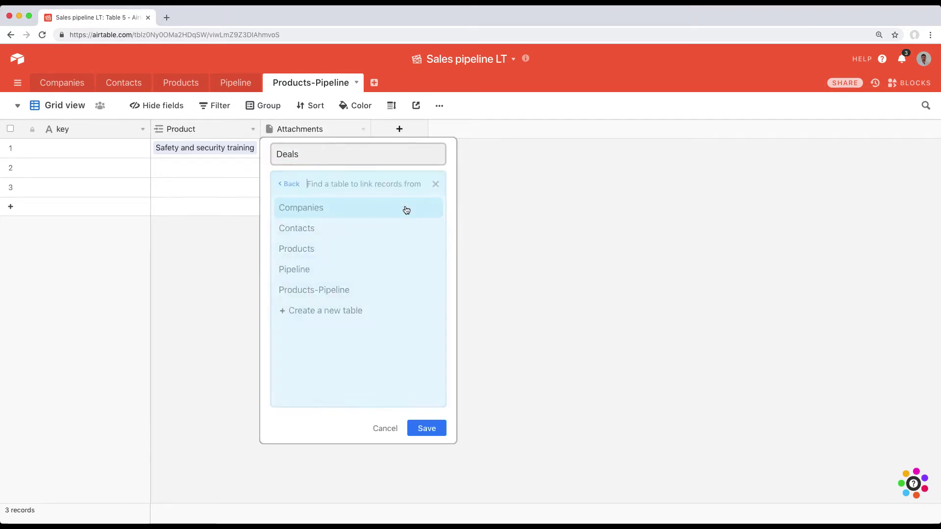
pyautogui.write('[')
pyautogui.press('BackSpace')
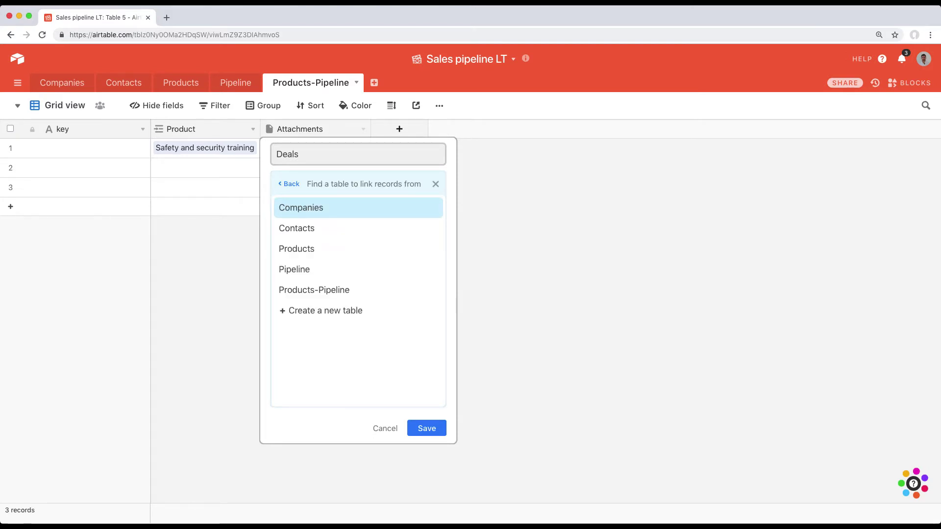
pyautogui.write('pip')
pyautogui.click(368, 209)
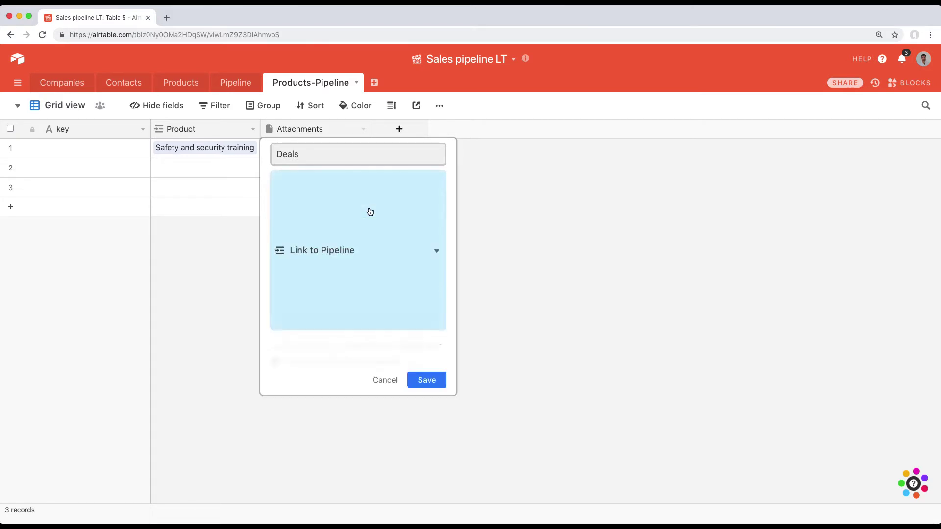
pyautogui.click(430, 252)
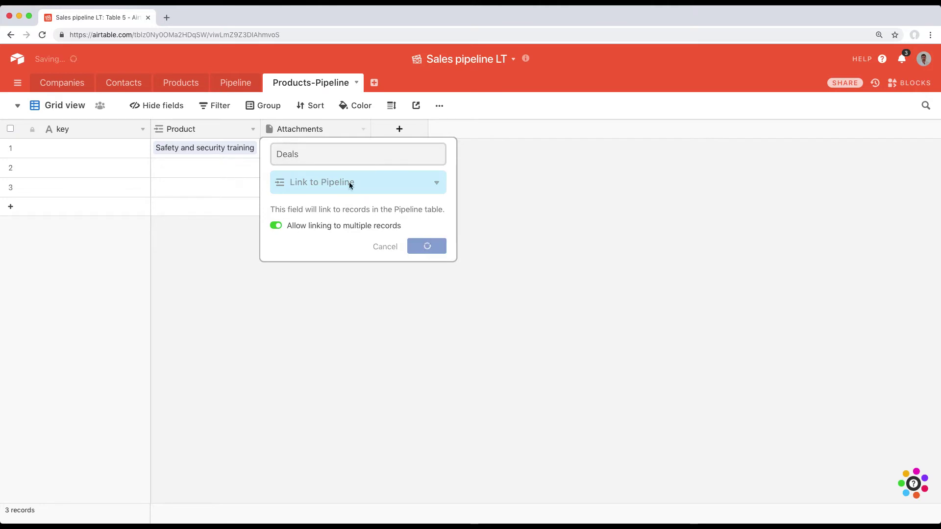
# Link the Wolf RFI opportunity in the Deals field of the first record.
pyautogui.click(341, 148)
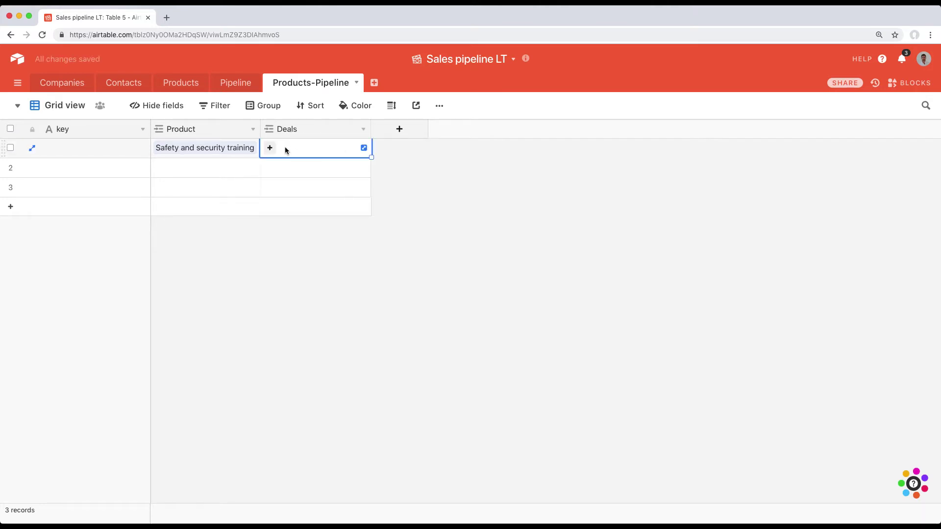
pyautogui.click(363, 148)
pyautogui.write('wo')
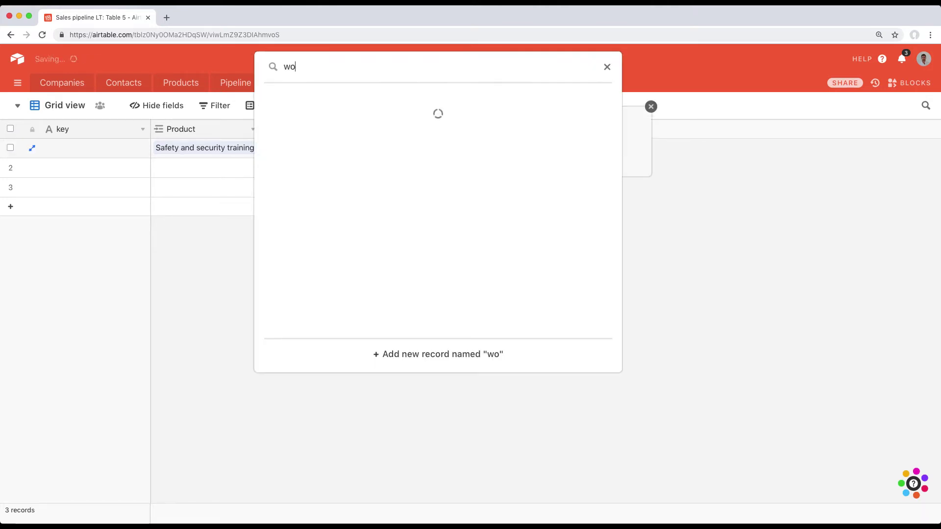
pyautogui.write('rk')
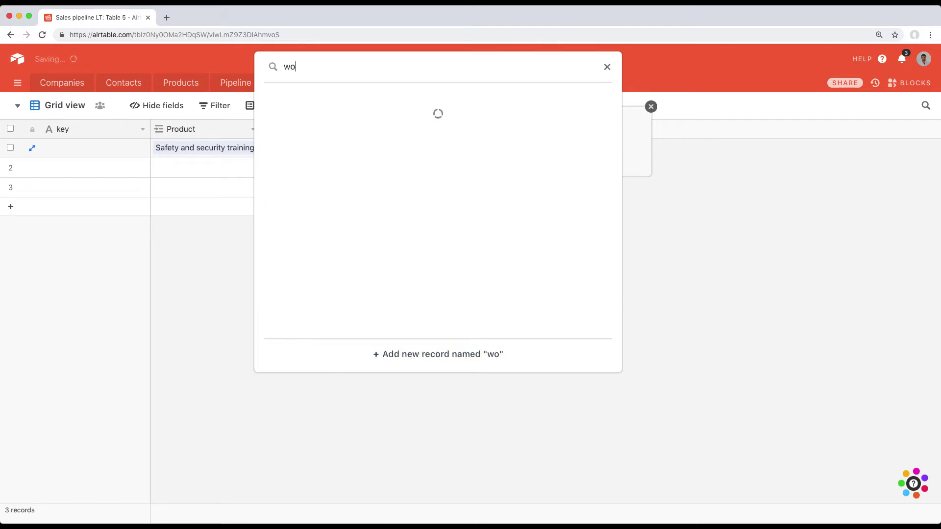
pyautogui.click(368, 114)
pyautogui.click(431, 275)
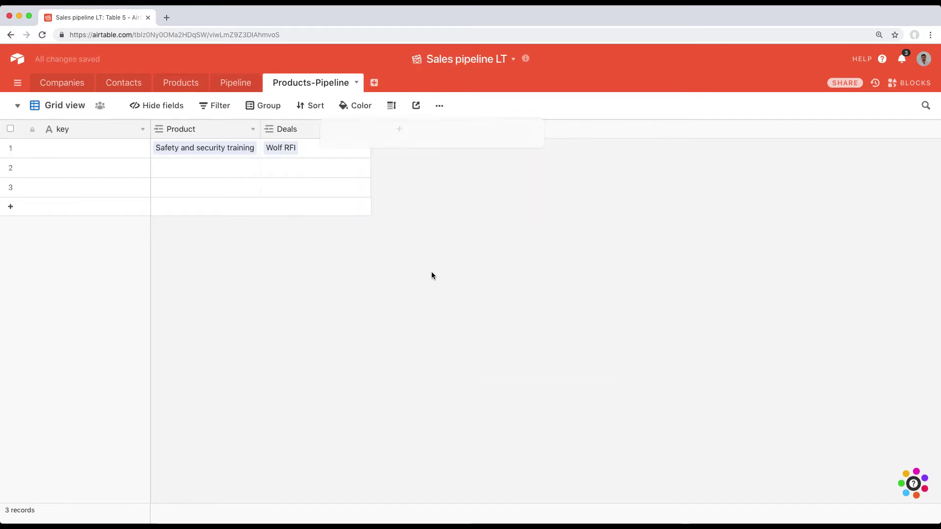
# Look into the linked Safety and security training and Wolf RFI records of the first row, and return to the grid.
pyautogui.click(243, 149)
pyautogui.click(216, 150)
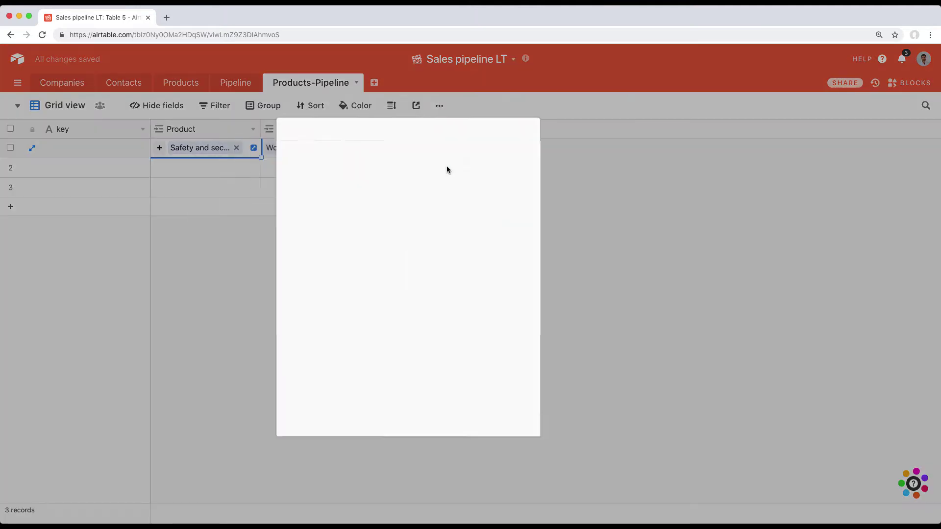
pyautogui.click(202, 161)
pyautogui.click(294, 149)
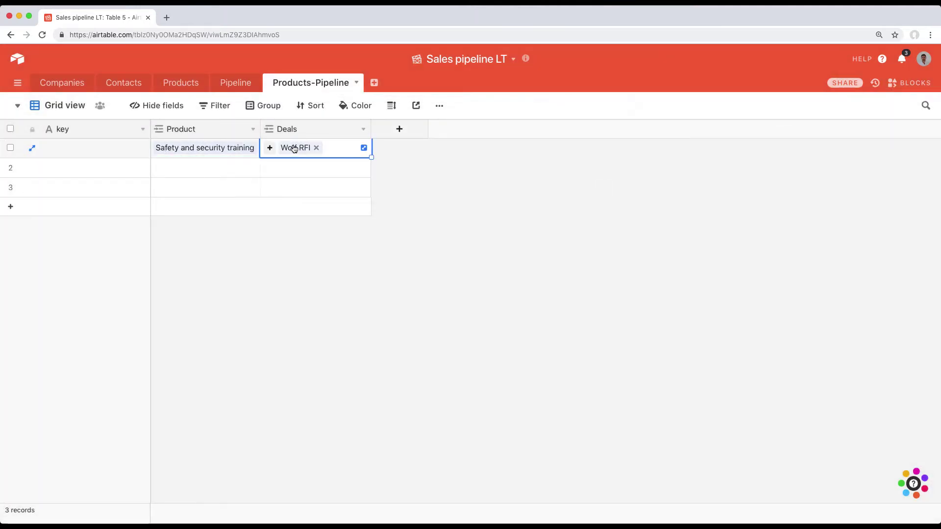
pyautogui.click(294, 149)
pyautogui.click(687, 187)
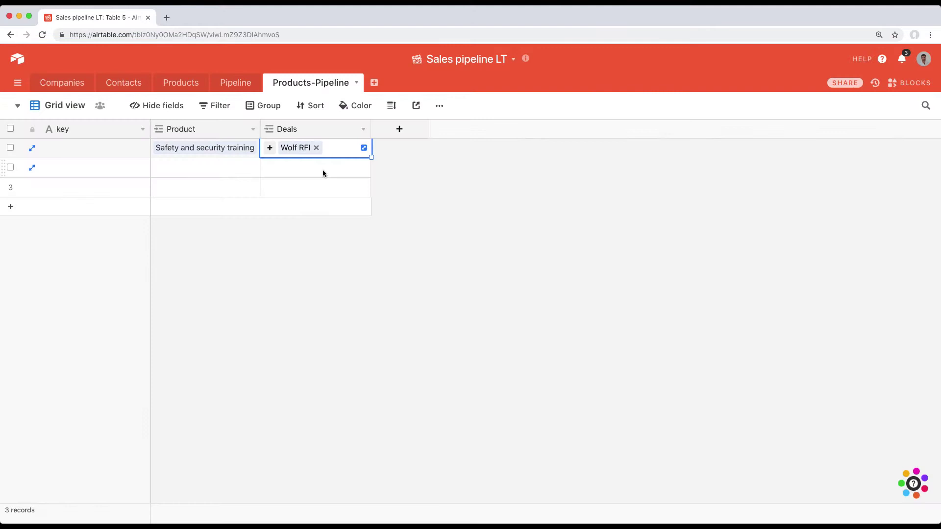
# Add a percent field named Discount with 1% precision and no negative numbers.
pyautogui.click(399, 129)
pyautogui.write('Discount')
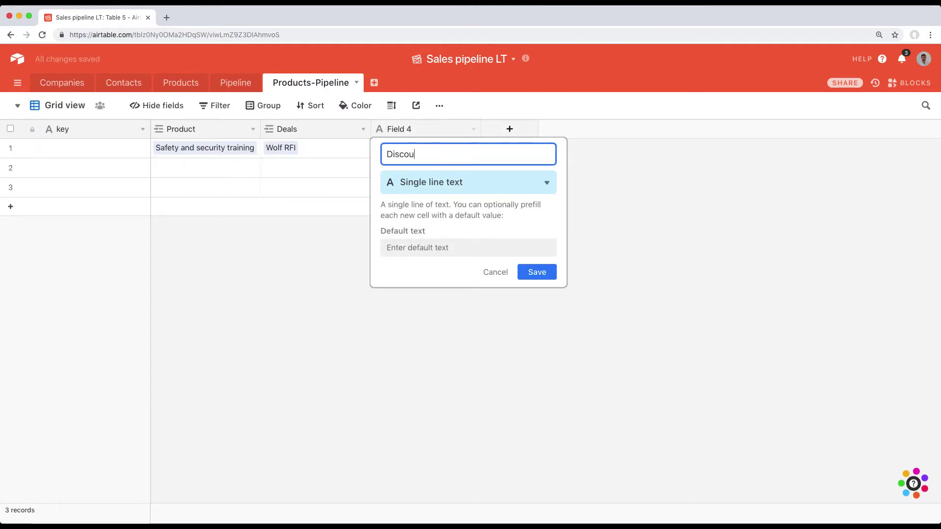
pyautogui.click(464, 182)
pyautogui.write('per')
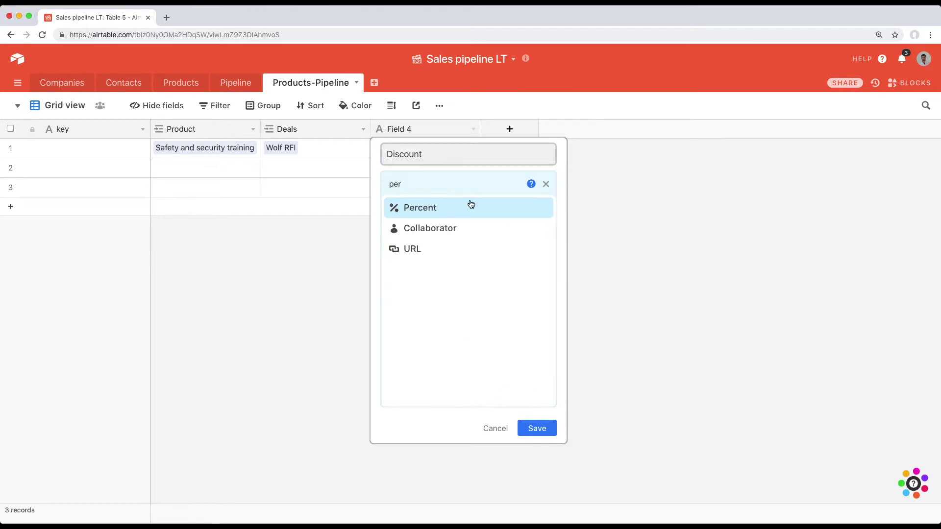
pyautogui.click(471, 207)
pyautogui.click(522, 308)
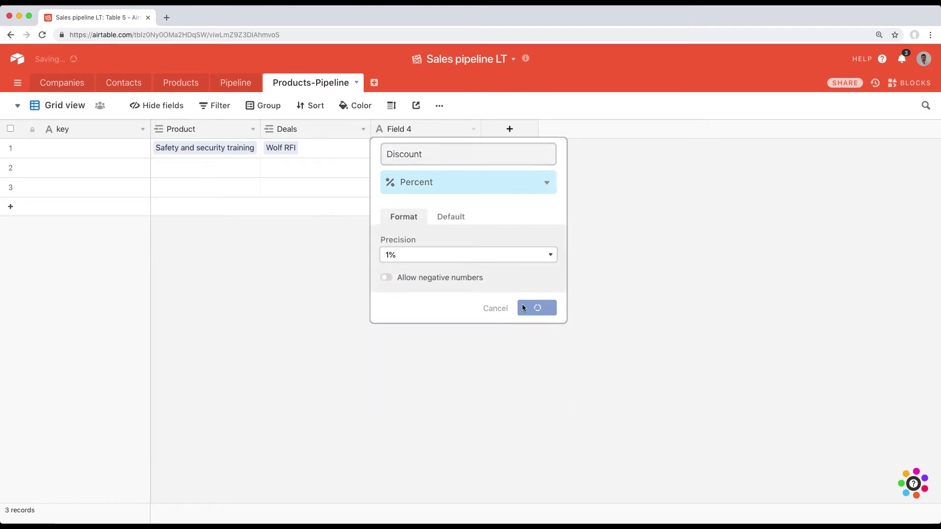
# Set the Discount of the Safety and security training and Wolf RFI record to 50%.
pyautogui.click(447, 160)
pyautogui.click(449, 147)
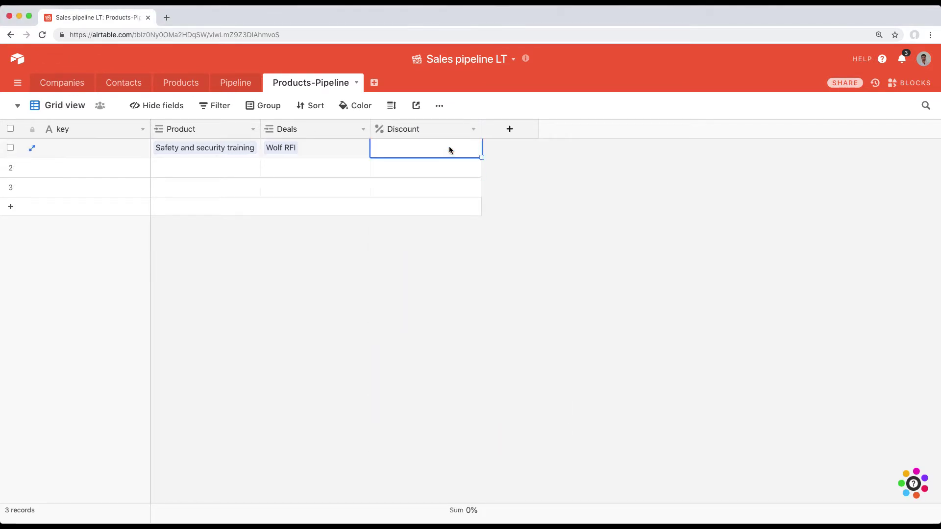
pyautogui.write('50')
pyautogui.press('Return')
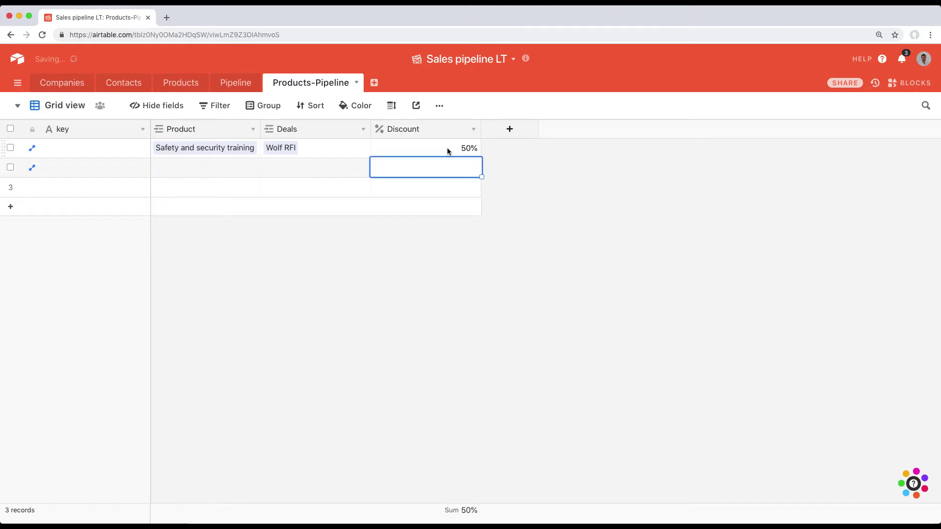
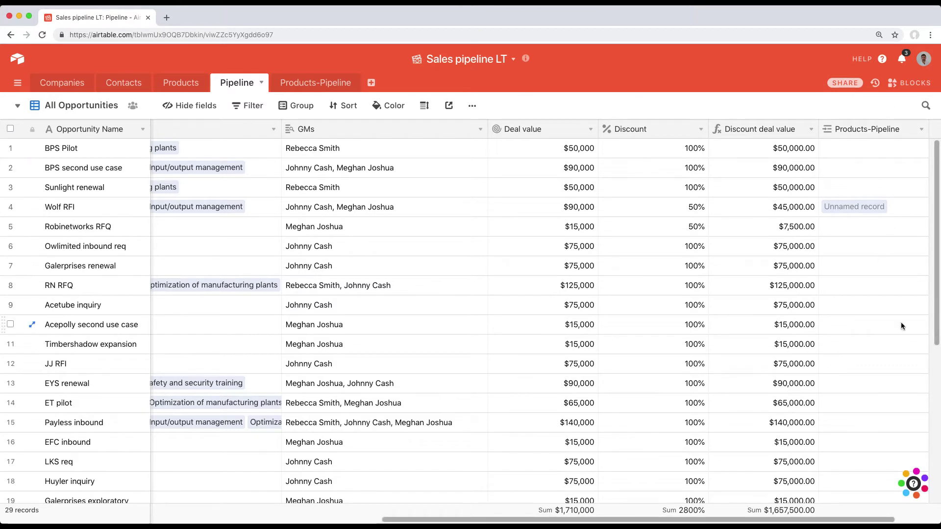
# Return to the Products-Pipeline table and add a lookup field named Price that pulls Price from the Products table through the Product link.
pyautogui.click(332, 81)
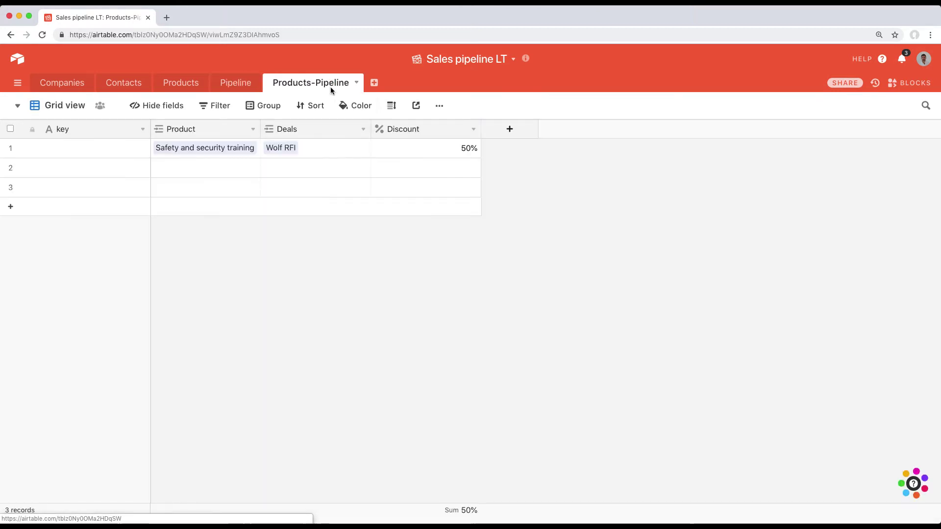
pyautogui.click(524, 131)
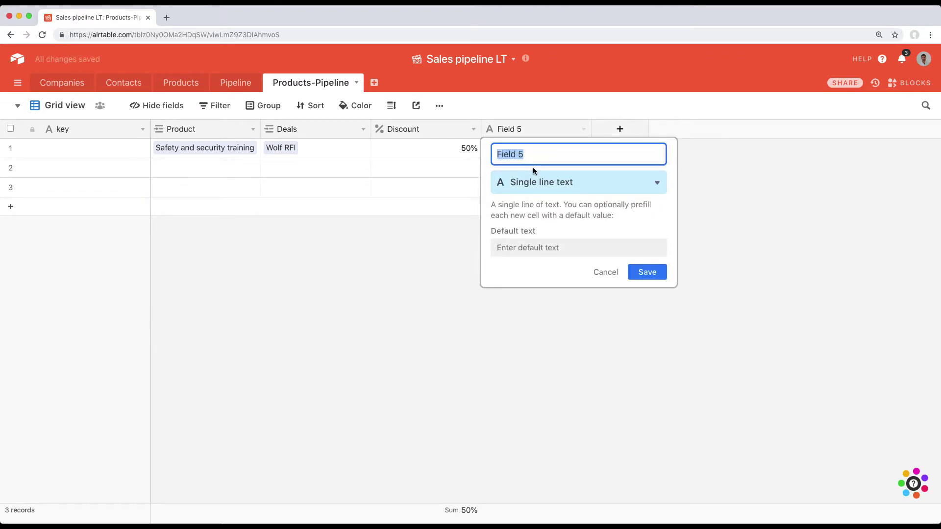
pyautogui.write('Price')
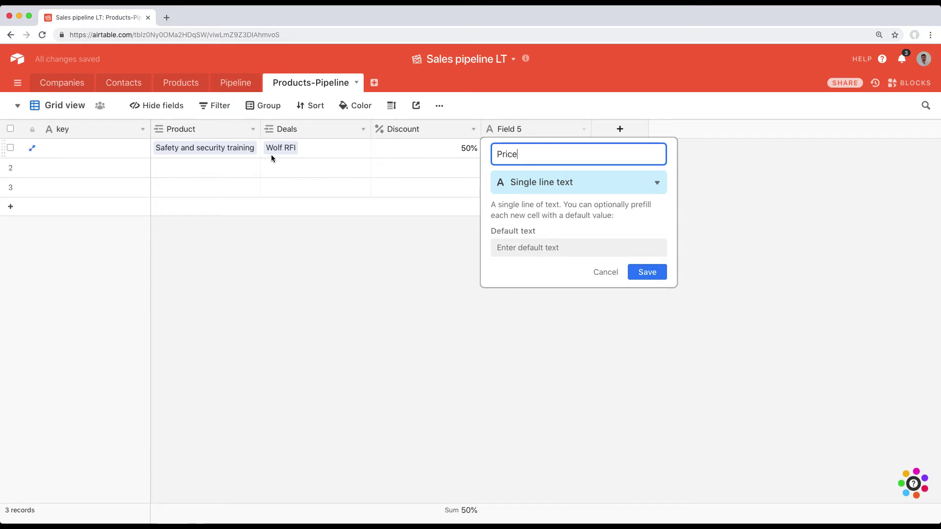
pyautogui.click(532, 183)
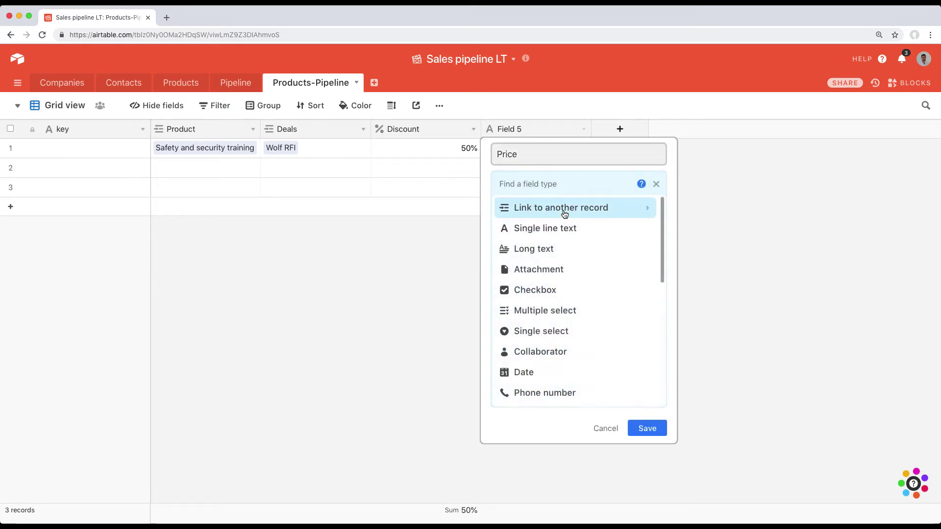
pyautogui.click(565, 214)
pyautogui.click(557, 156)
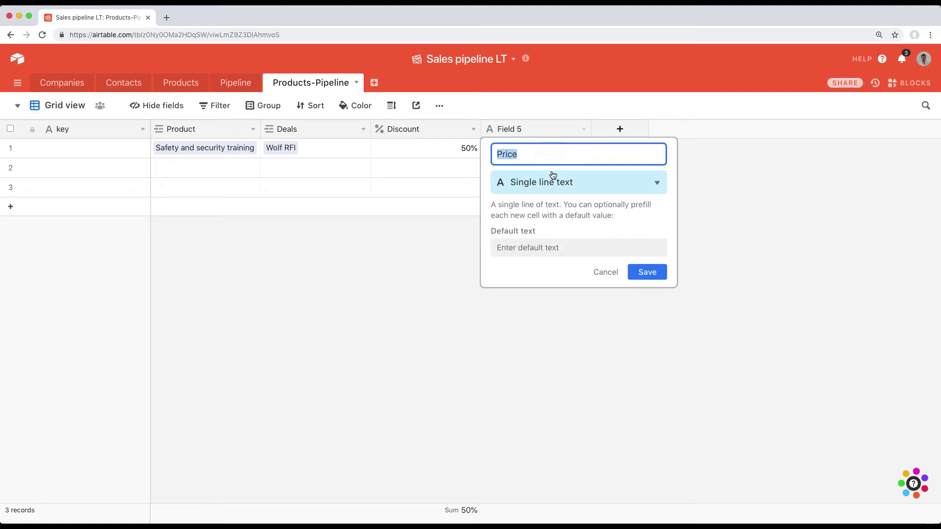
pyautogui.click(553, 177)
pyautogui.write('lookup')
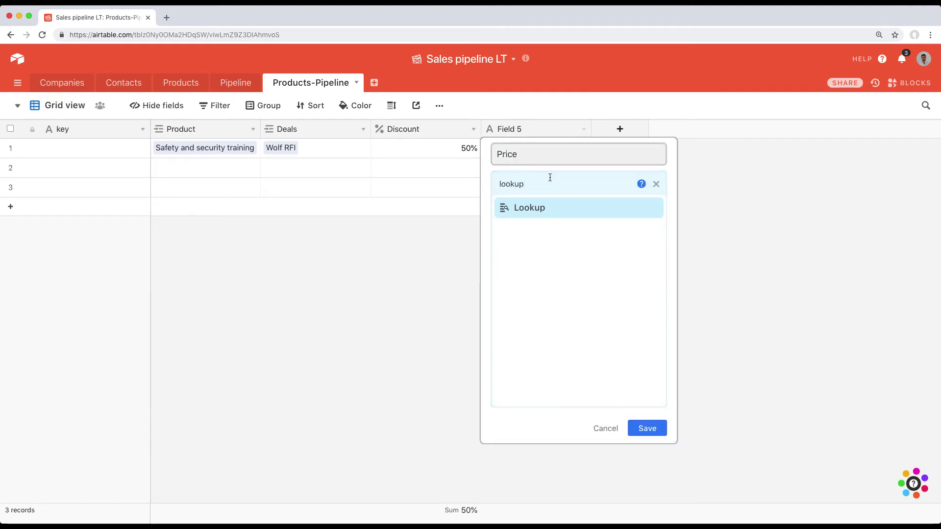
pyautogui.click(547, 206)
pyautogui.click(558, 278)
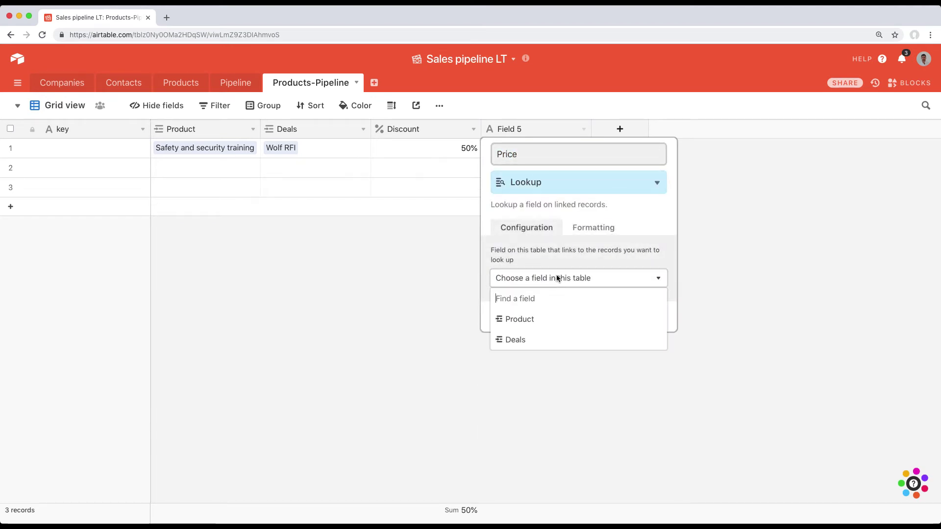
pyautogui.click(532, 324)
pyautogui.click(548, 314)
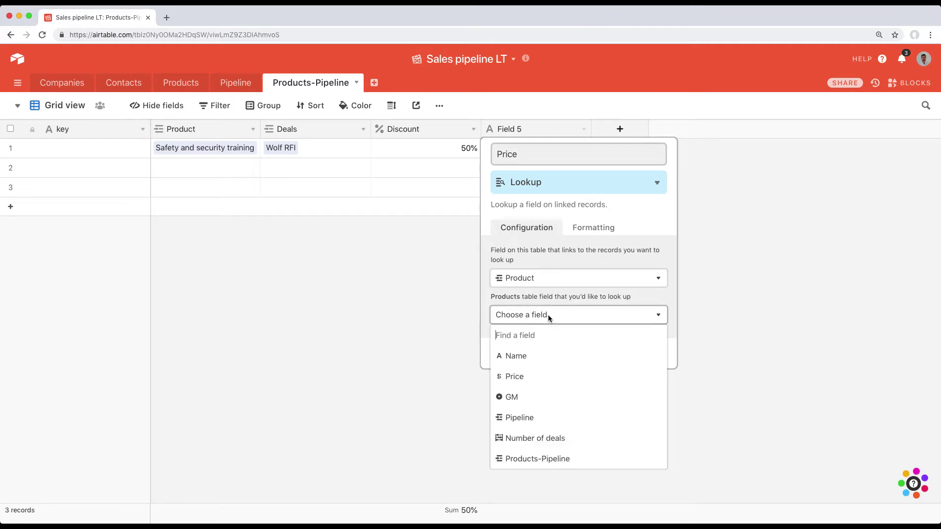
pyautogui.click(532, 377)
pyautogui.click(647, 353)
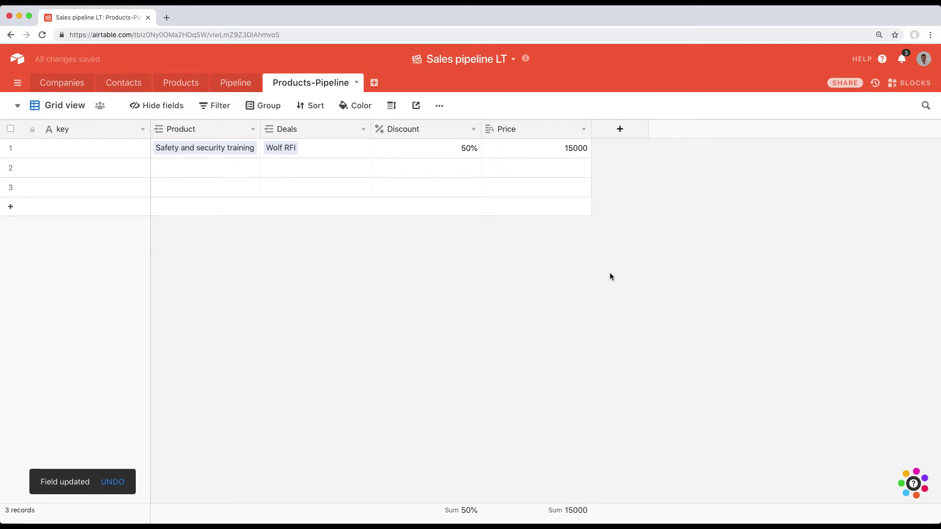
pyautogui.click(575, 148)
# Add a new formula field named Discount amount to the Products-Pipeline table.
pyautogui.click(620, 129)
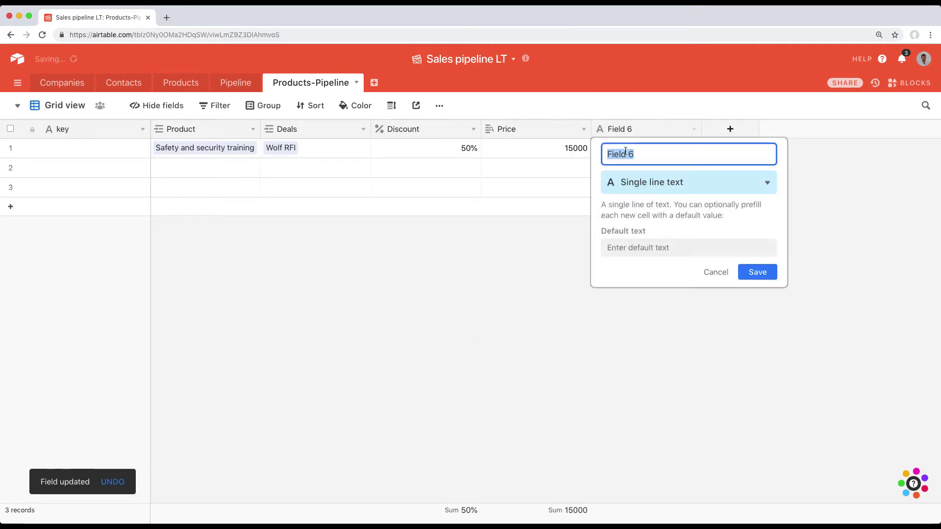
pyautogui.write('Discount amount')
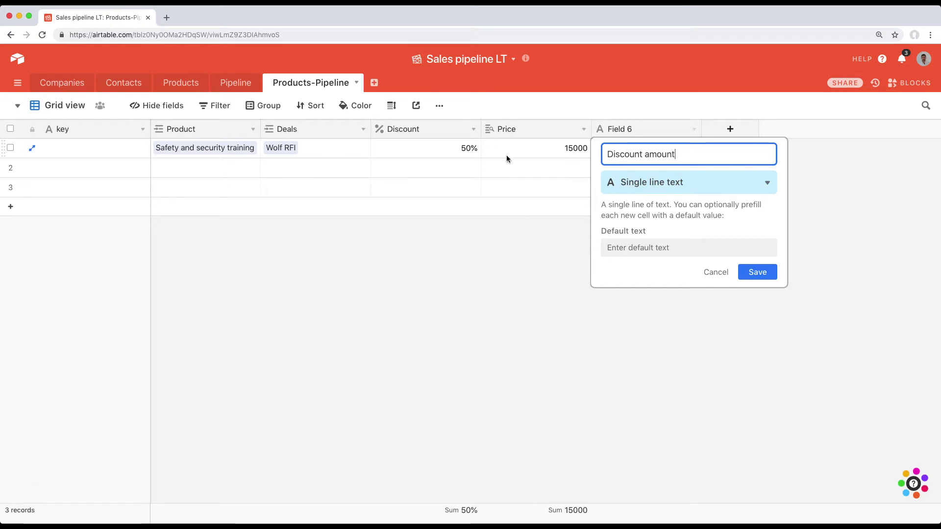
pyautogui.click(711, 185)
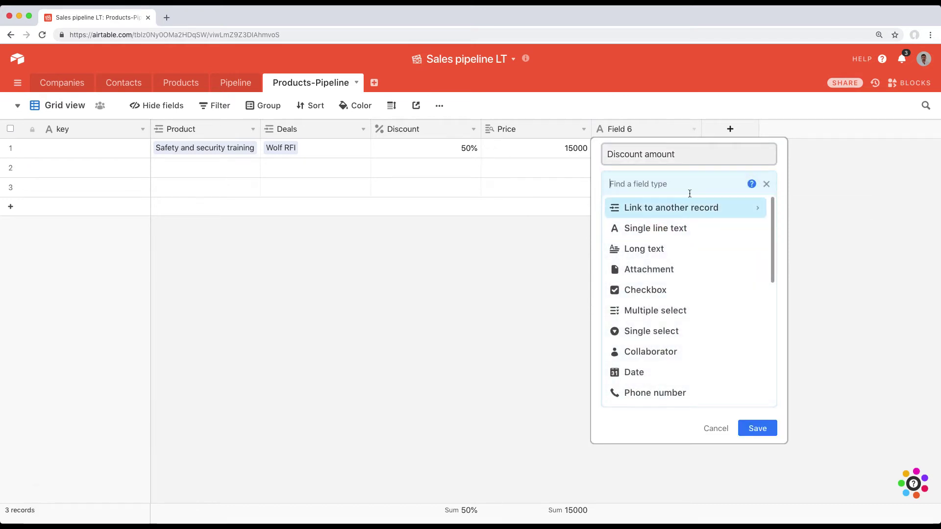
pyautogui.write('form')
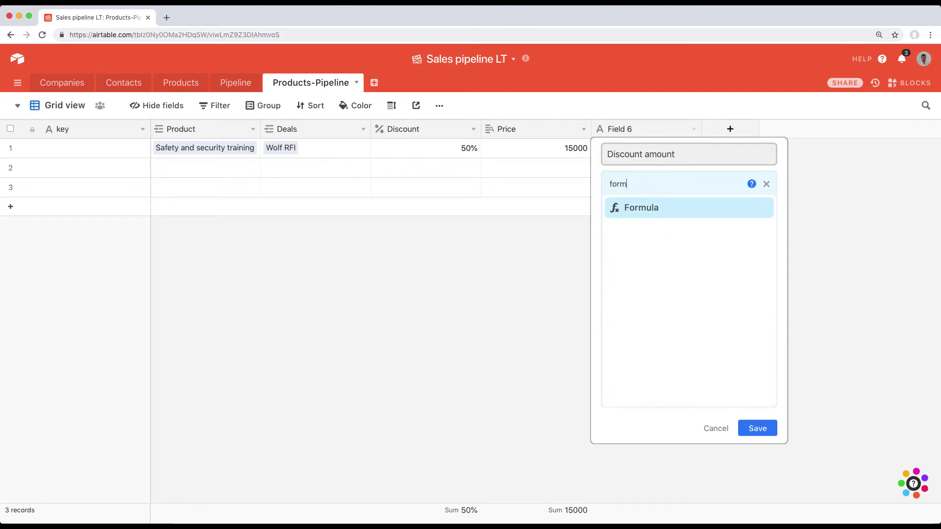
pyautogui.click(653, 211)
pyautogui.click(651, 288)
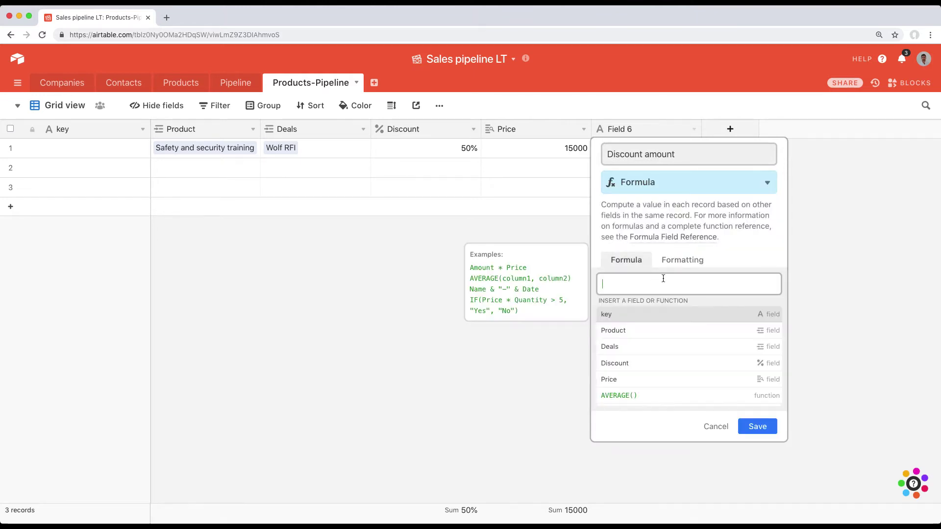
# Enter the formula Discount*Price/100*(-1) for the Discount amount field and save it.
pyautogui.write('Dis')
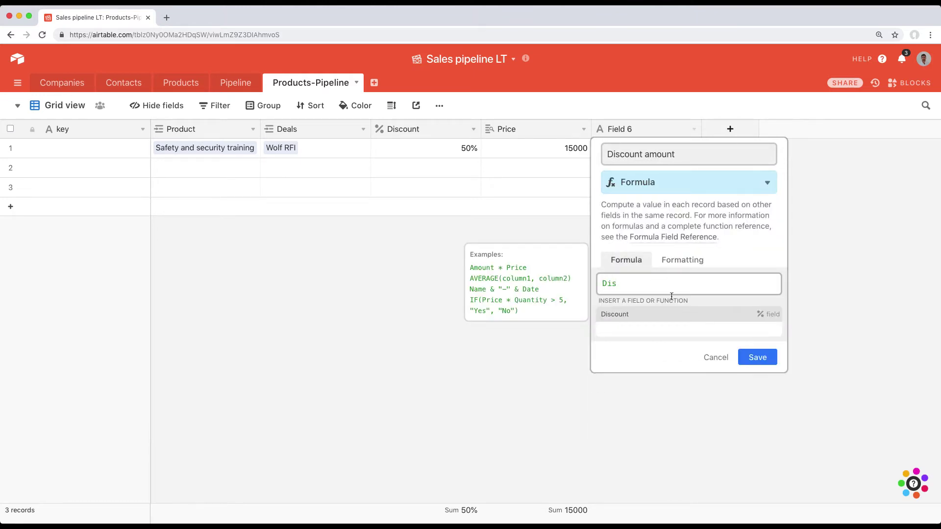
pyautogui.click(668, 313)
pyautogui.write('*')
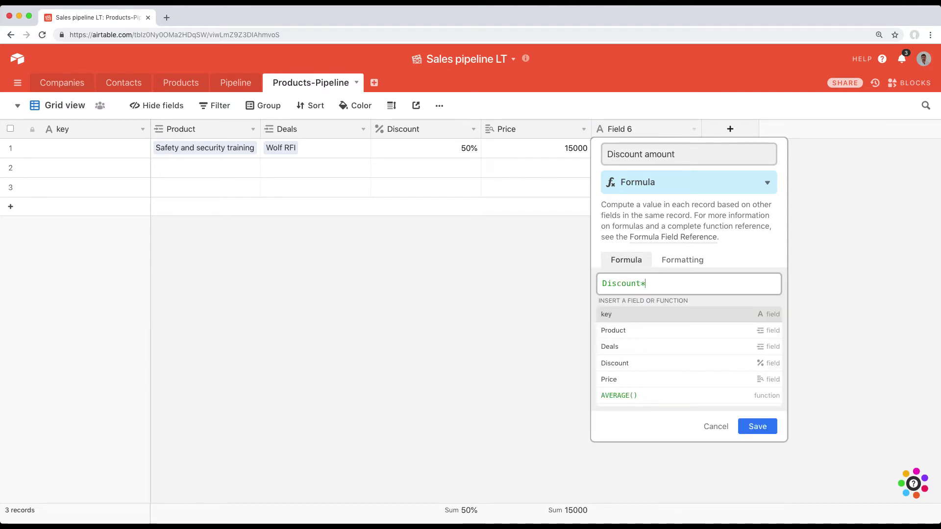
pyautogui.write('price')
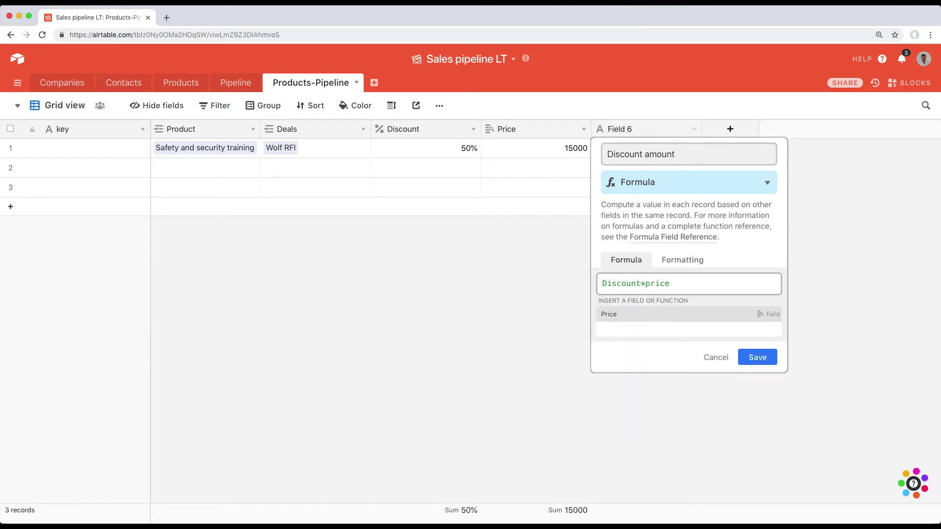
pyautogui.click(639, 320)
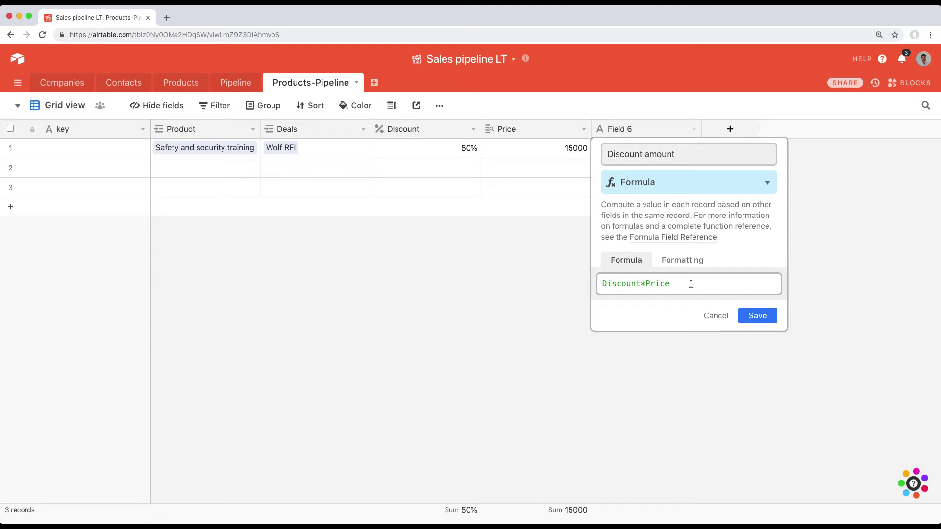
pyautogui.write('/100')
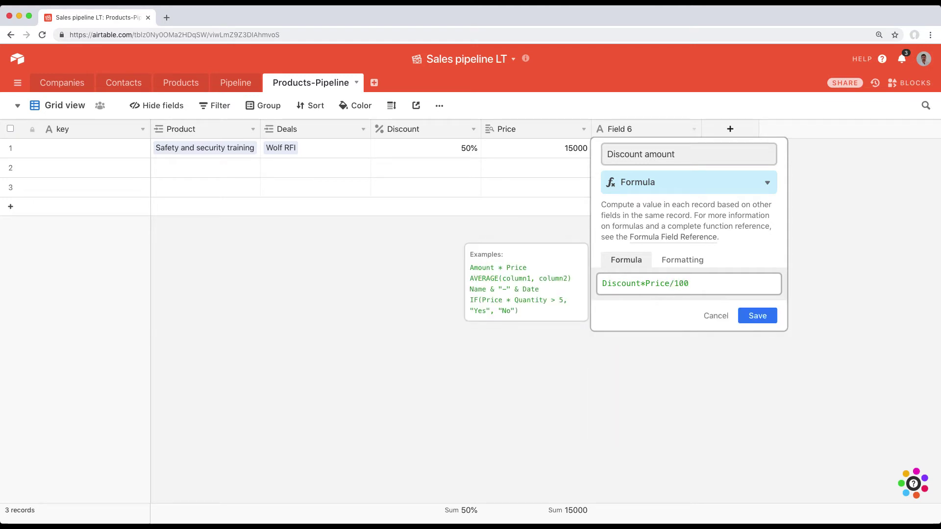
pyautogui.write('*')
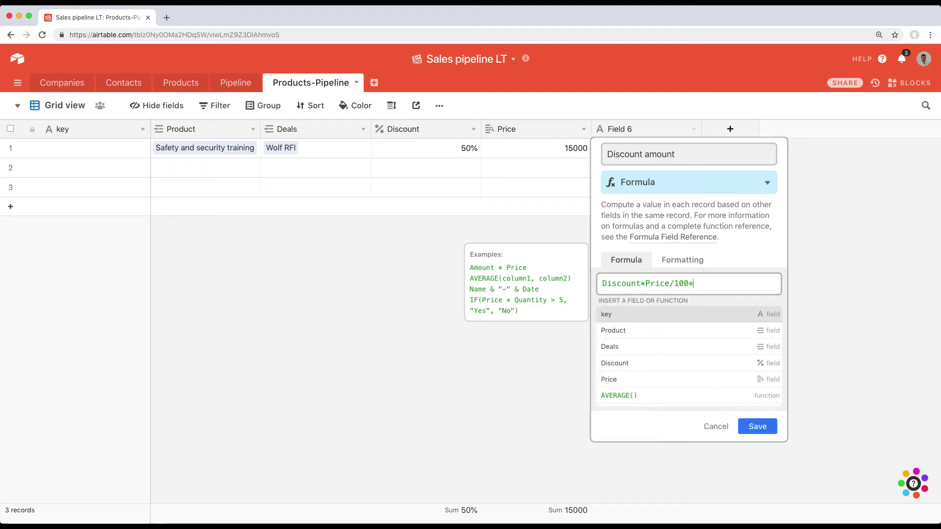
pyautogui.write('(-1)')
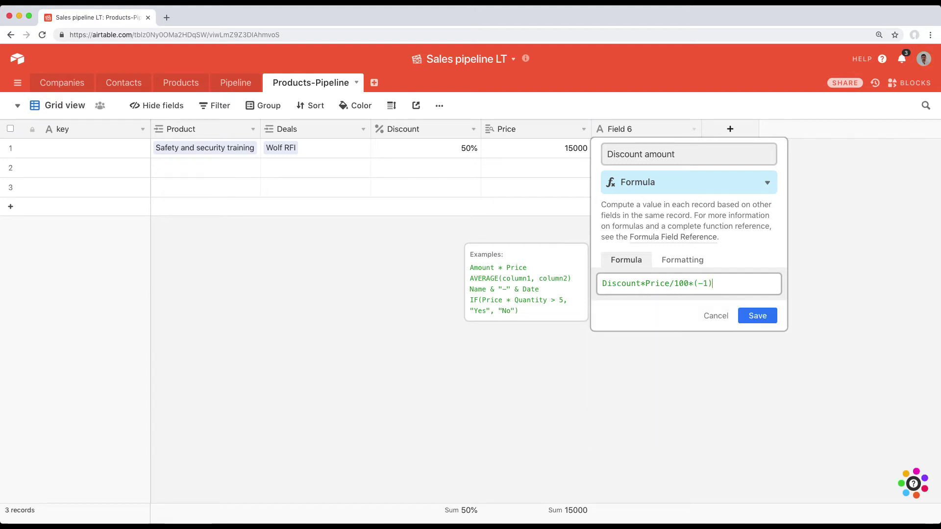
pyautogui.click(758, 316)
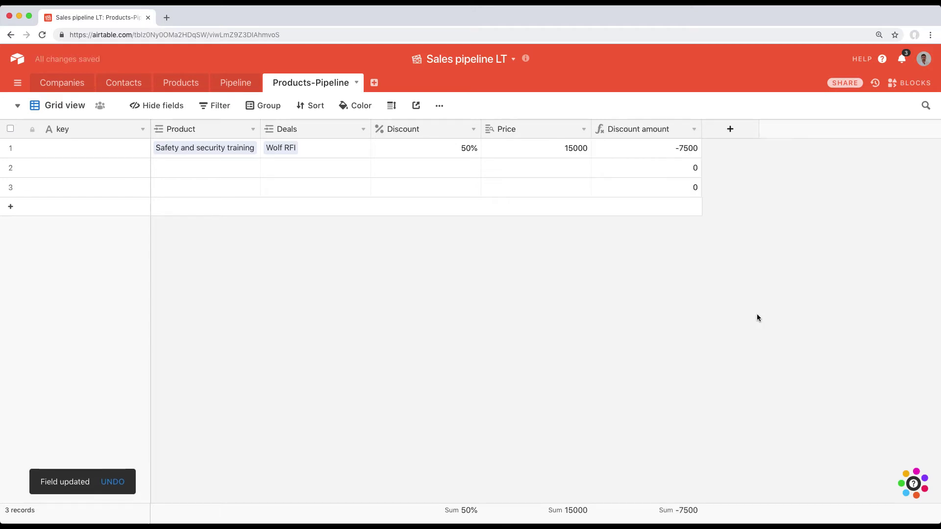
# Format the Discount amount field as currency with $1.00 precision and the $ symbol.
pyautogui.click(693, 149)
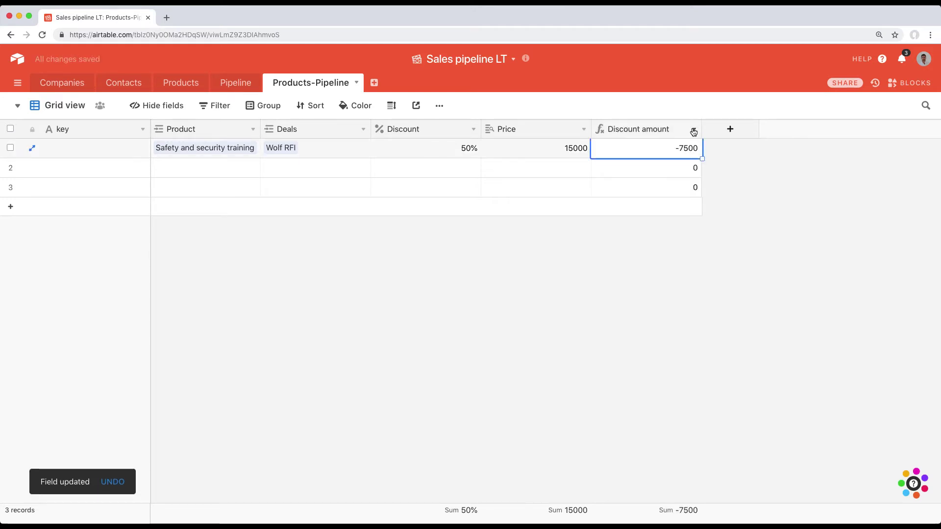
pyautogui.click(693, 131)
pyautogui.click(633, 147)
pyautogui.click(689, 260)
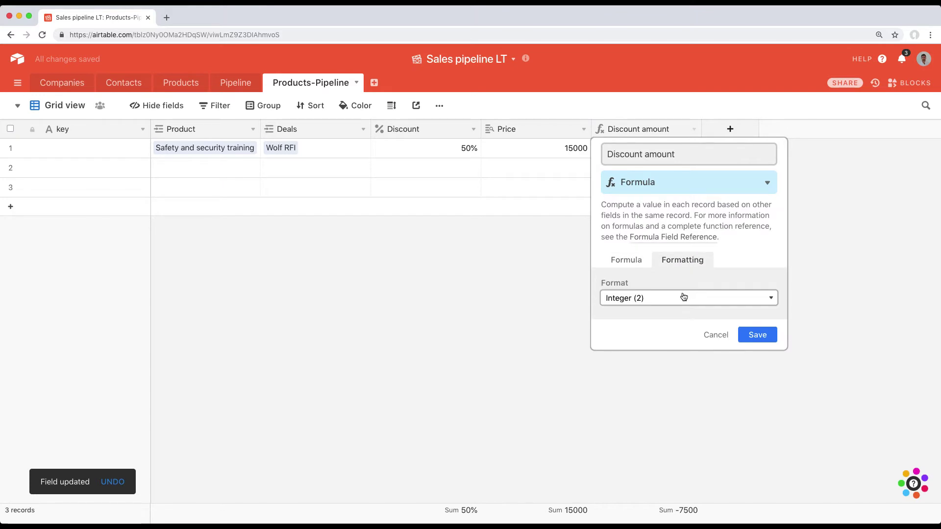
pyautogui.click(684, 297)
pyautogui.click(663, 308)
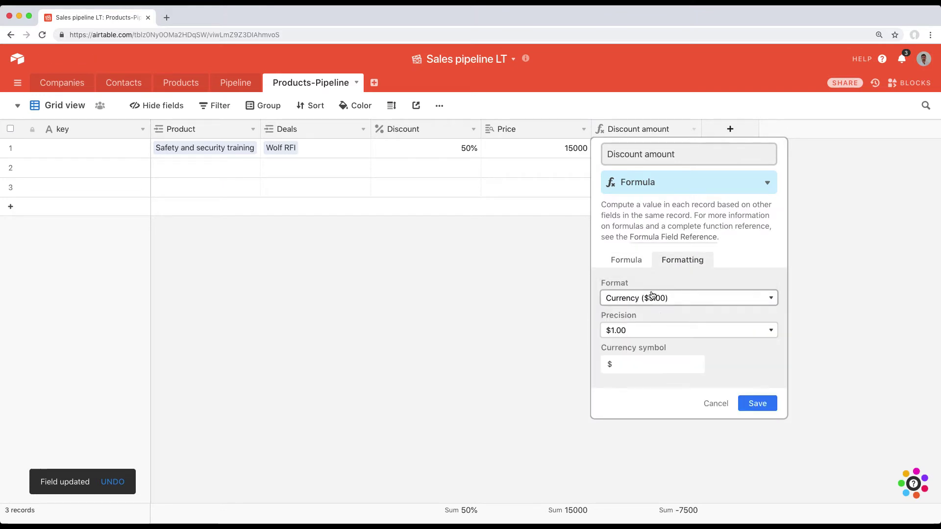
pyautogui.click(772, 410)
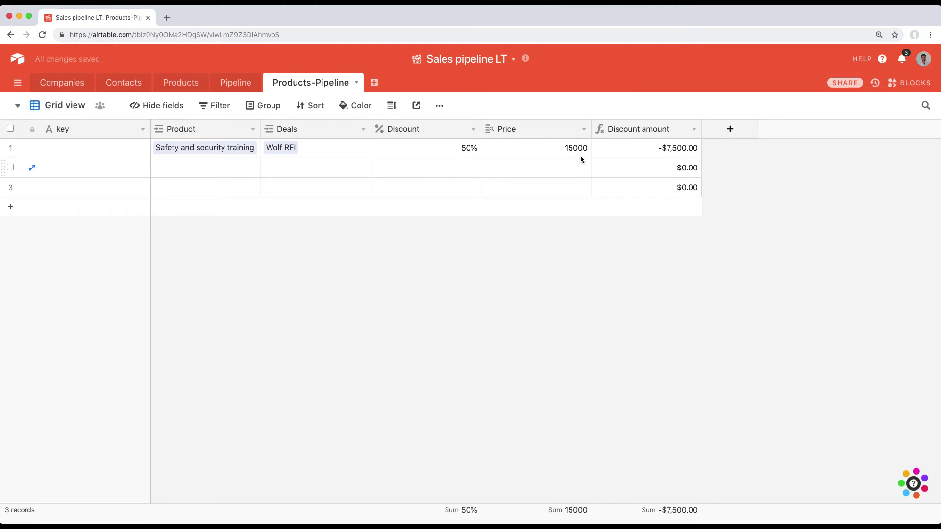
# Examine the product, deal, price and discount amount in the first Products-Pipeline row.
pyautogui.click(624, 145)
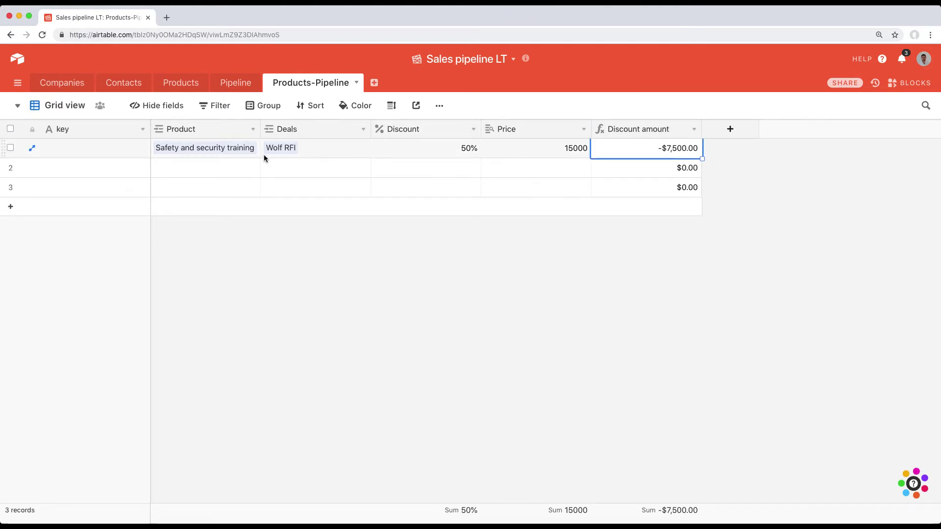
pyautogui.click(196, 146)
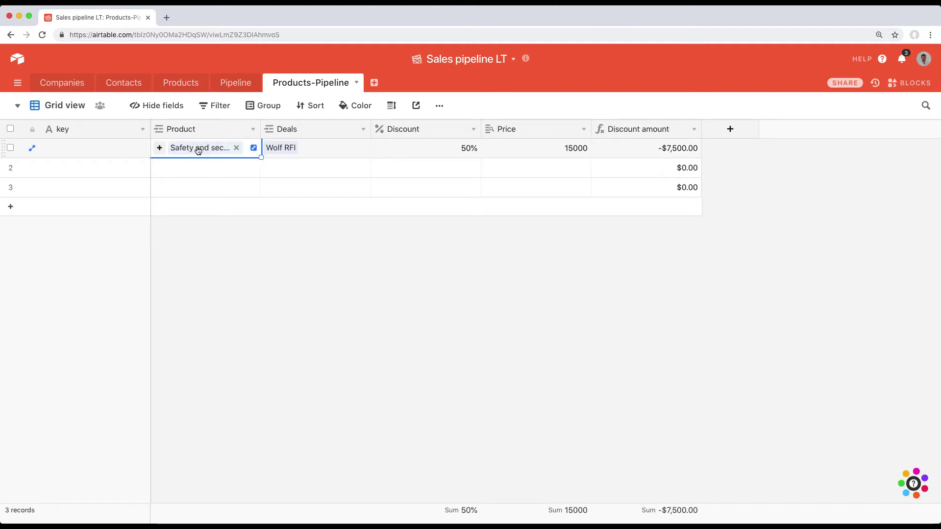
pyautogui.click(313, 148)
pyautogui.click(542, 148)
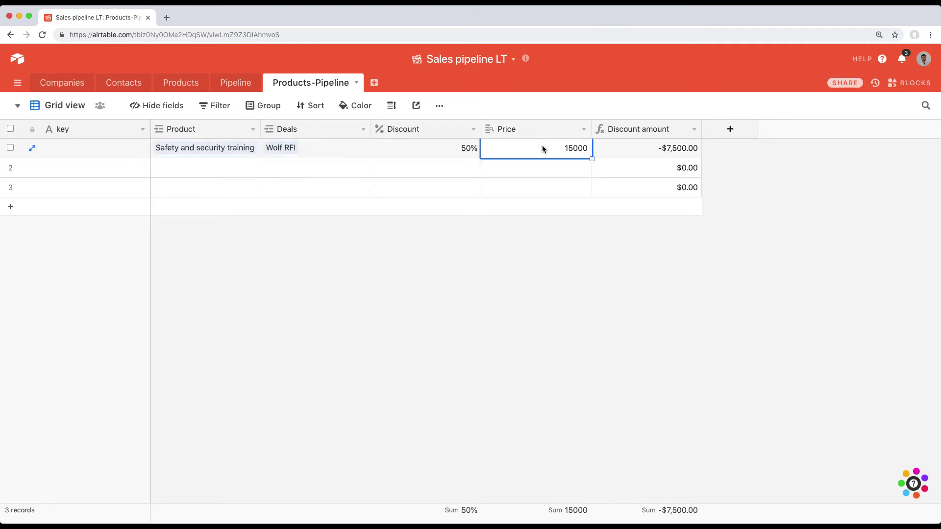
pyautogui.click(669, 149)
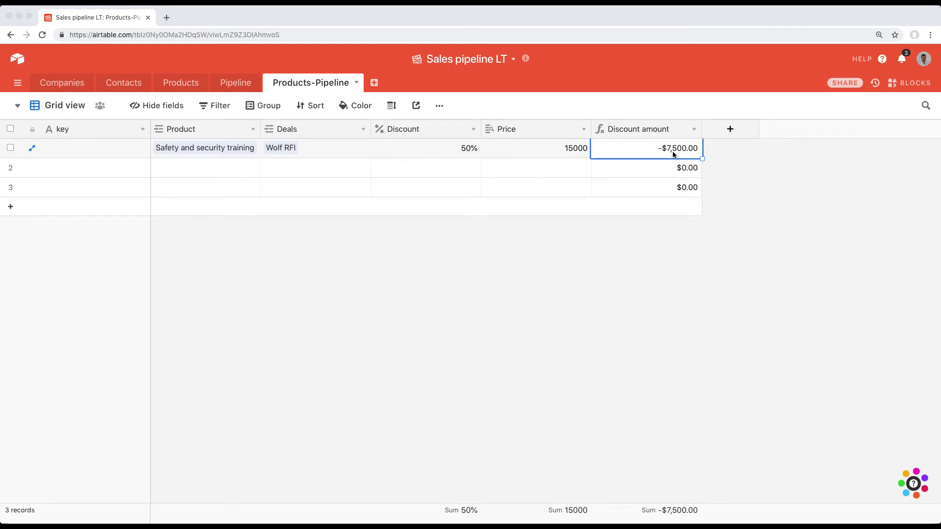
# In the Pipeline table, add a field named Discount amount and make it a lookup field.
pyautogui.click(240, 84)
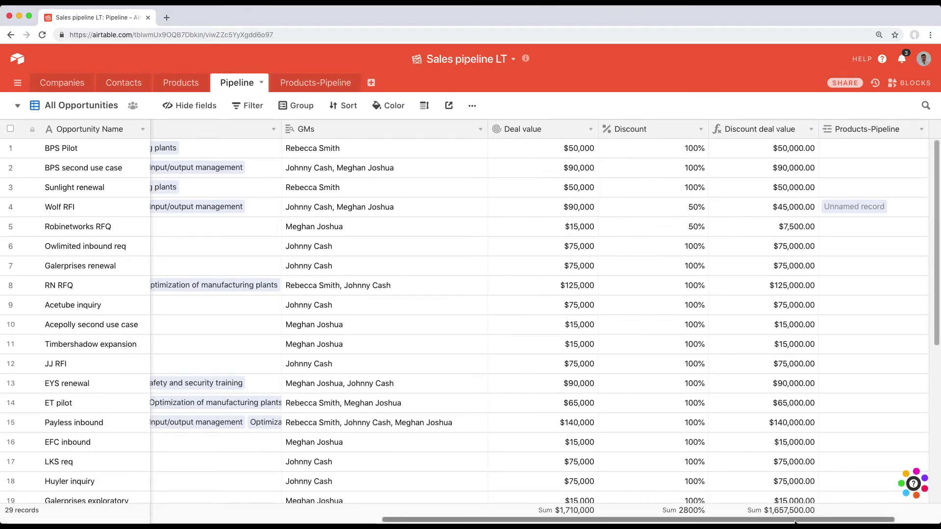
pyautogui.hscroll(3, 782, 499)
pyautogui.click(876, 129)
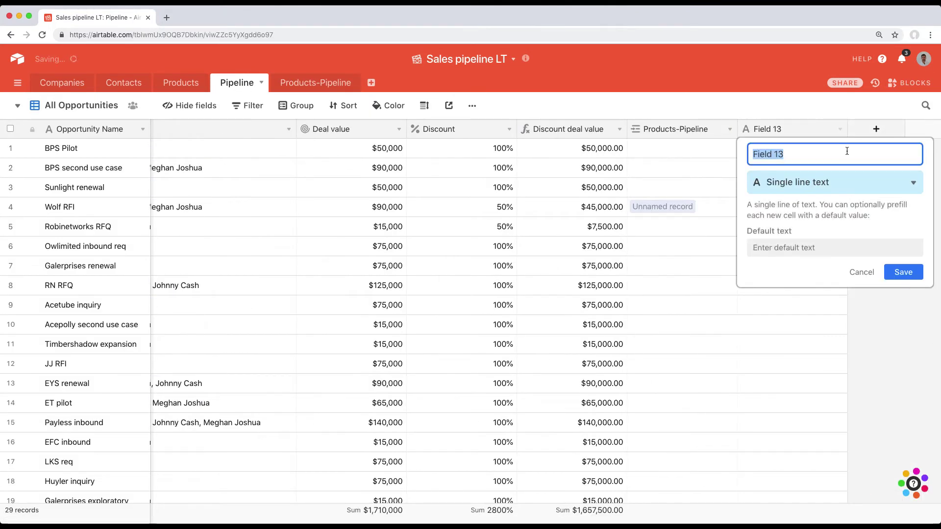
pyautogui.write('Discount amount')
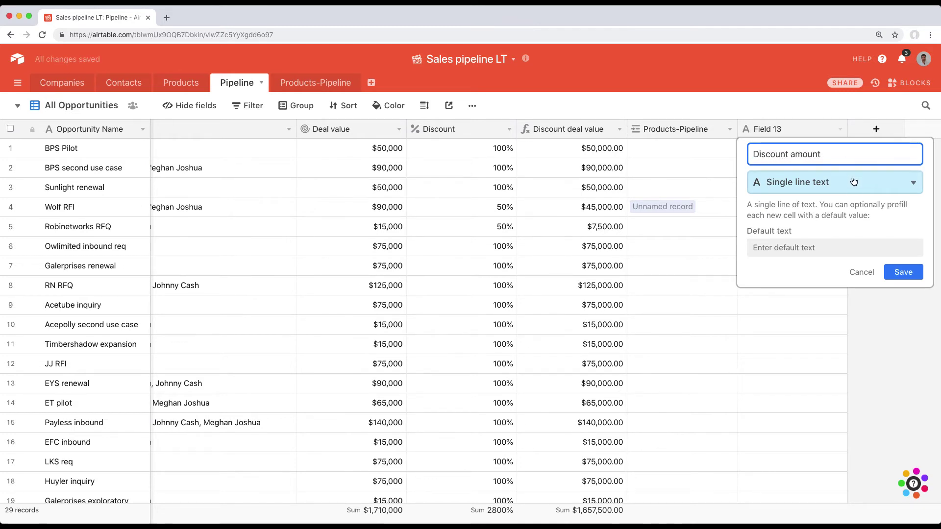
pyautogui.click(855, 182)
pyautogui.write('lookup')
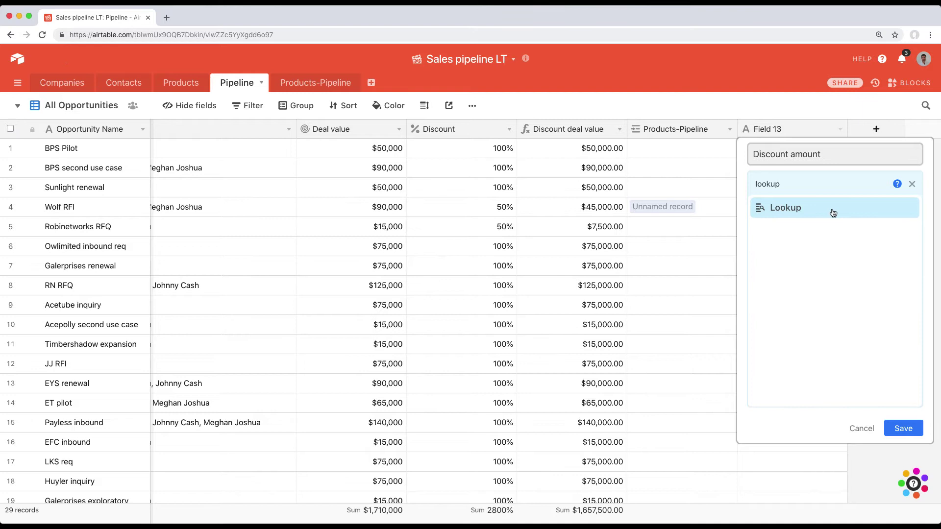
pyautogui.click(828, 210)
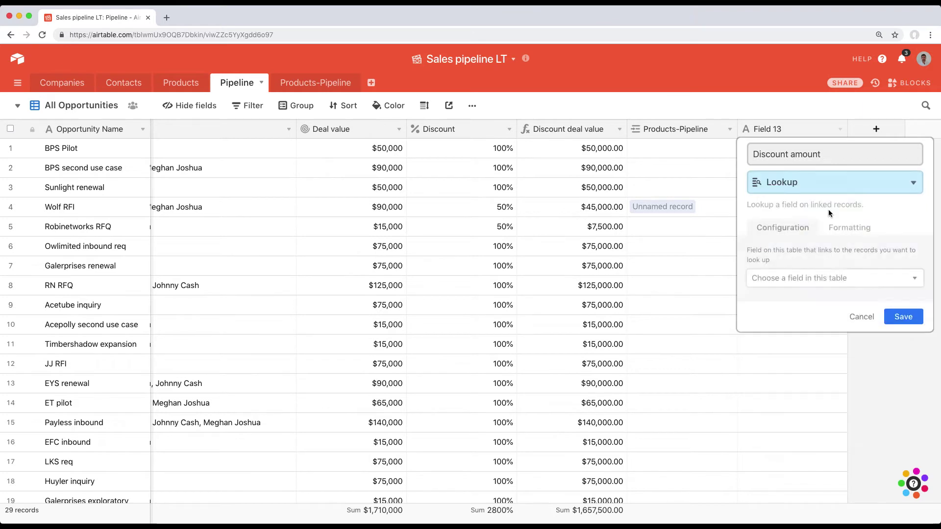
# Have the lookup pull Discount amount through the Products-Pipeline link, and save the field.
pyautogui.click(815, 281)
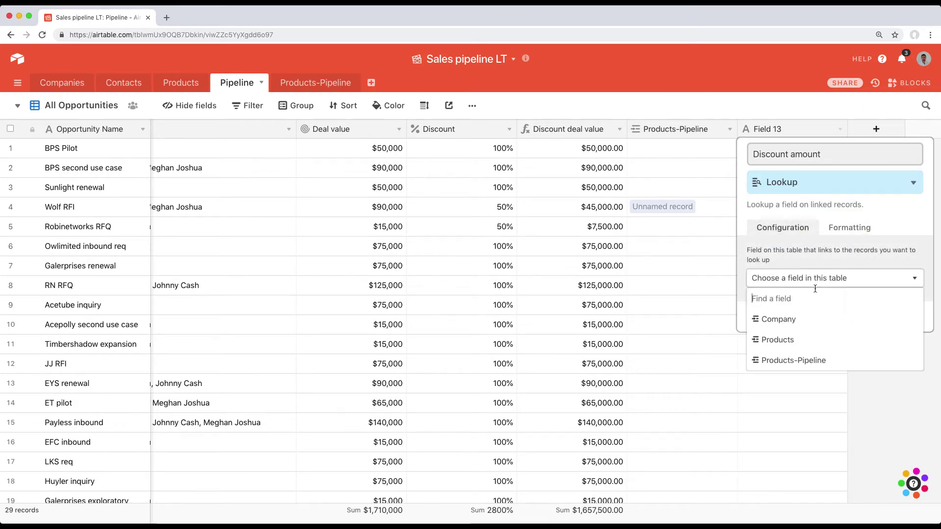
pyautogui.click(816, 360)
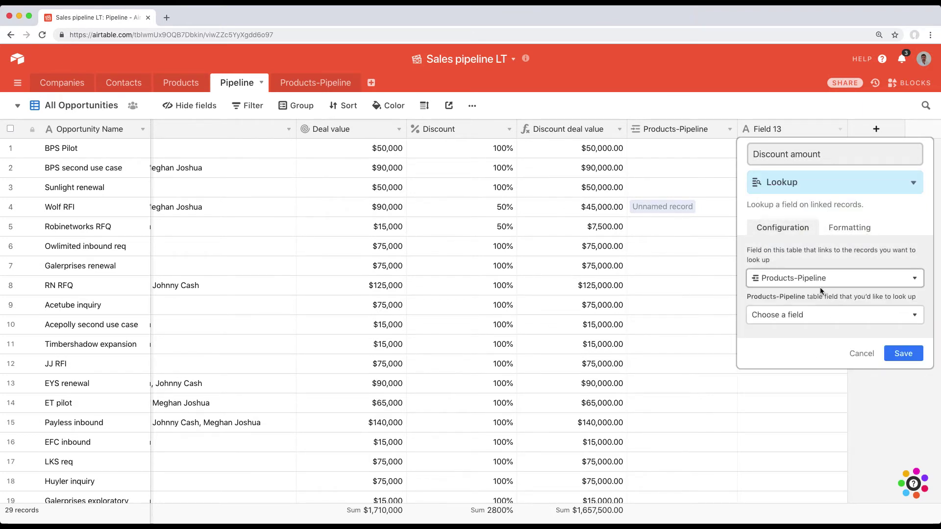
pyautogui.click(814, 316)
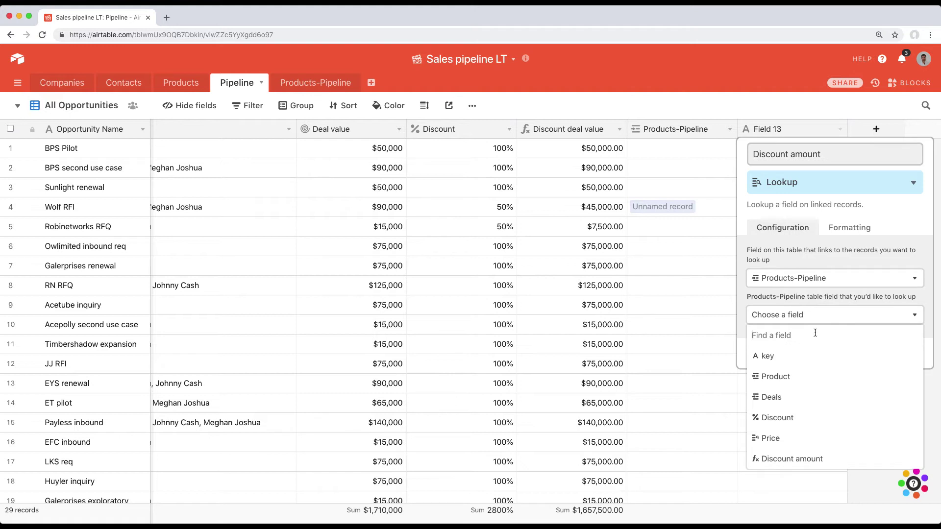
pyautogui.click(793, 458)
pyautogui.click(915, 355)
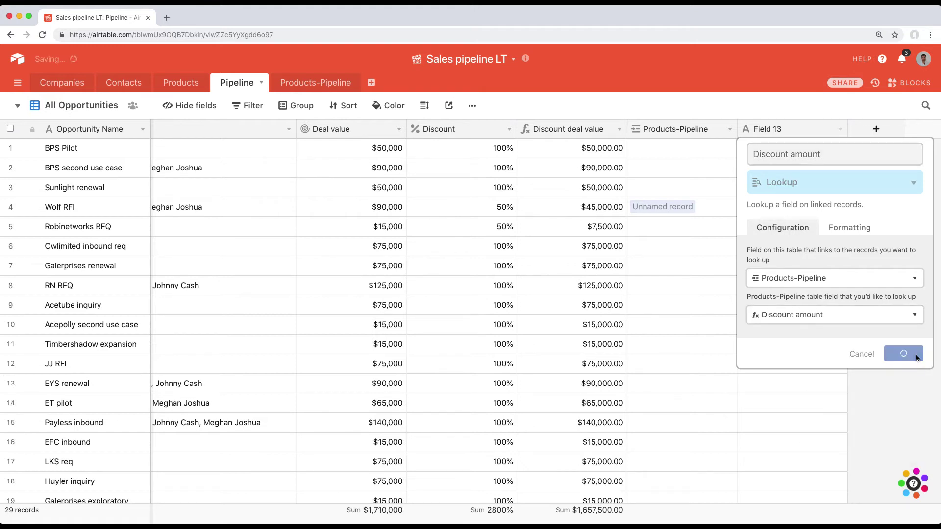
# Examine the Wolf RFI deal's row, from its looked-up discount amount back through its products to the opportunity name.
pyautogui.click(825, 208)
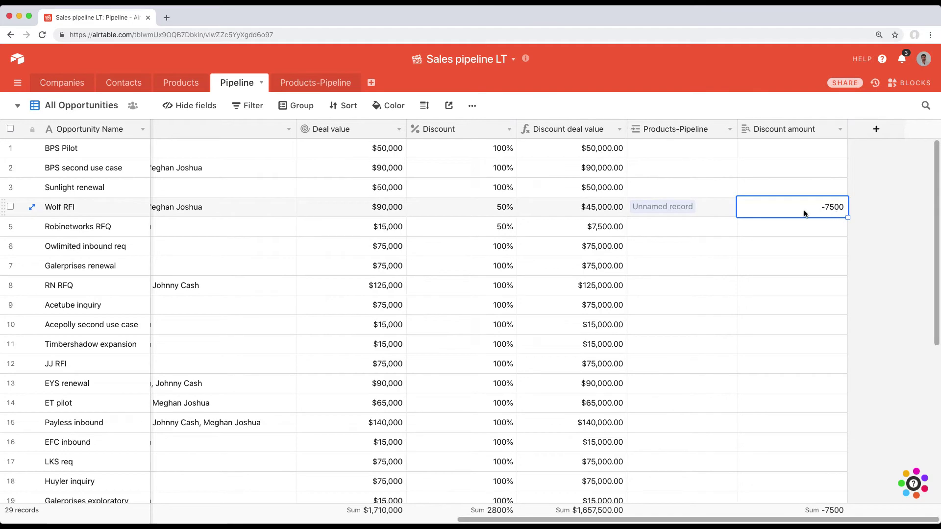
pyautogui.press('Left')
pyautogui.press('Left')
pyautogui.press('Left')
pyautogui.press('Left')
pyautogui.press('Left')
pyautogui.press('Left')
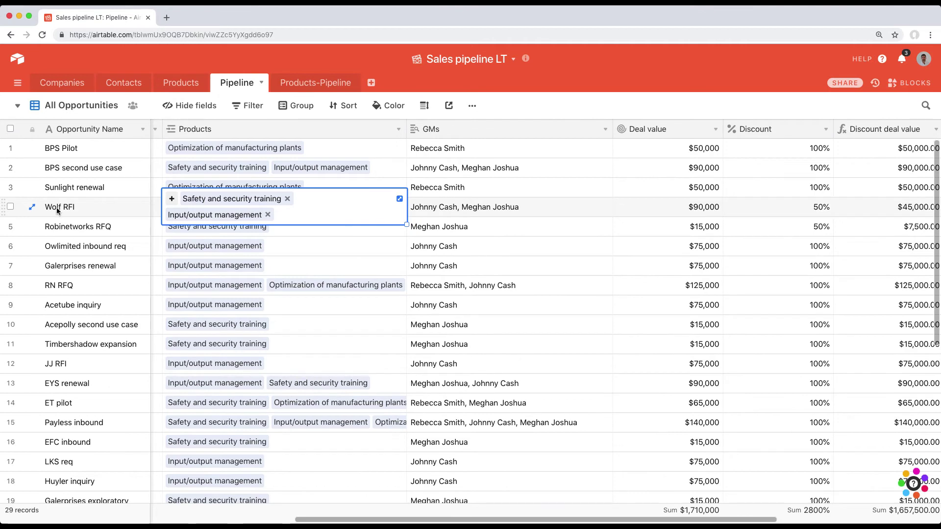
pyautogui.press('Left')
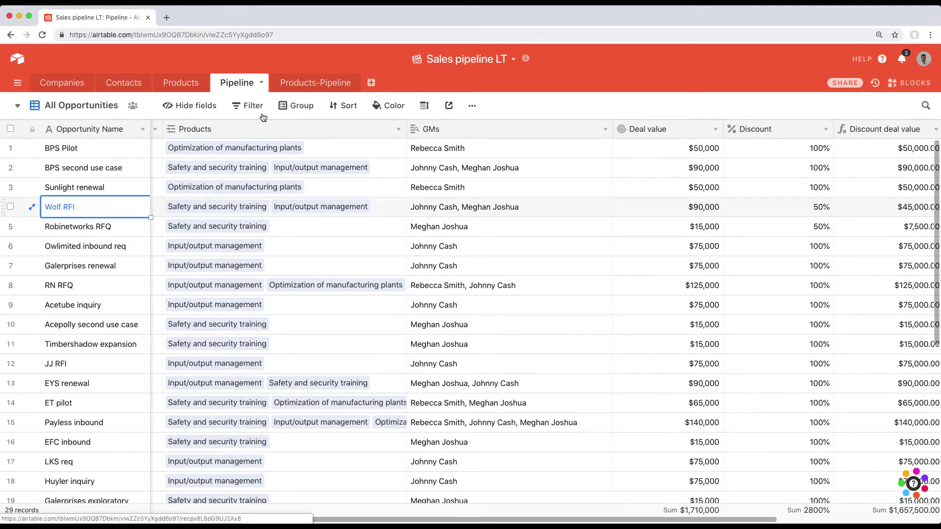
# Return to the Products-Pipeline table and check the product and deal linked in the first row.
pyautogui.click(291, 86)
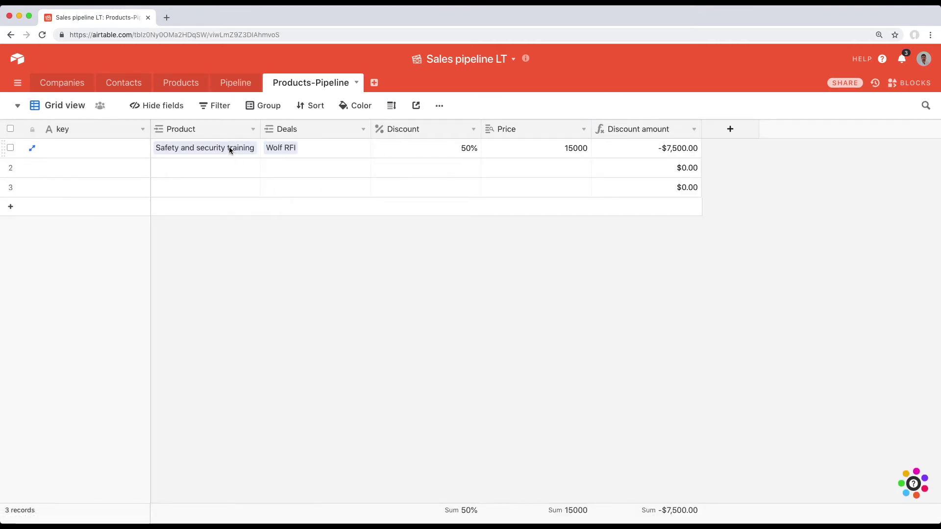
pyautogui.click(228, 148)
pyautogui.click(288, 147)
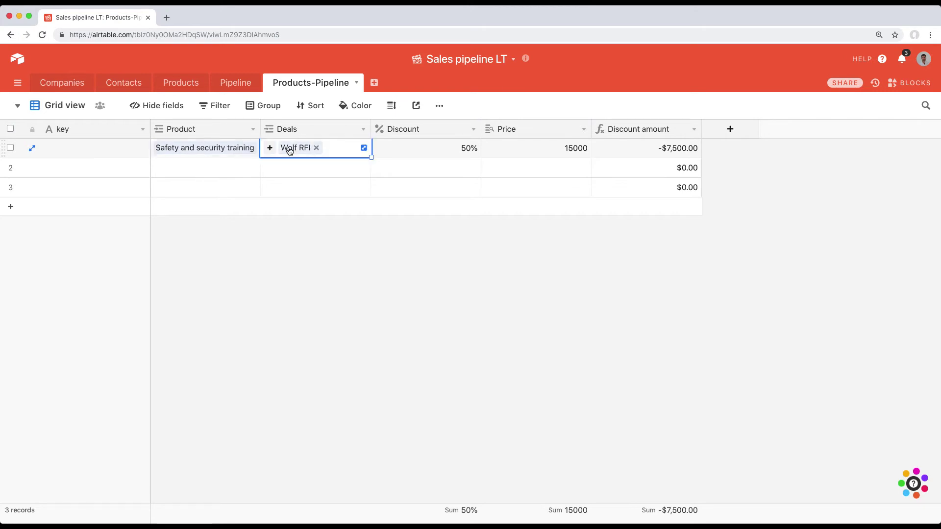
# Compare the first row's discount amount in Products-Pipeline with the looked-up amount of the Wolf RFI deal in the Pipeline table.
pyautogui.click(672, 148)
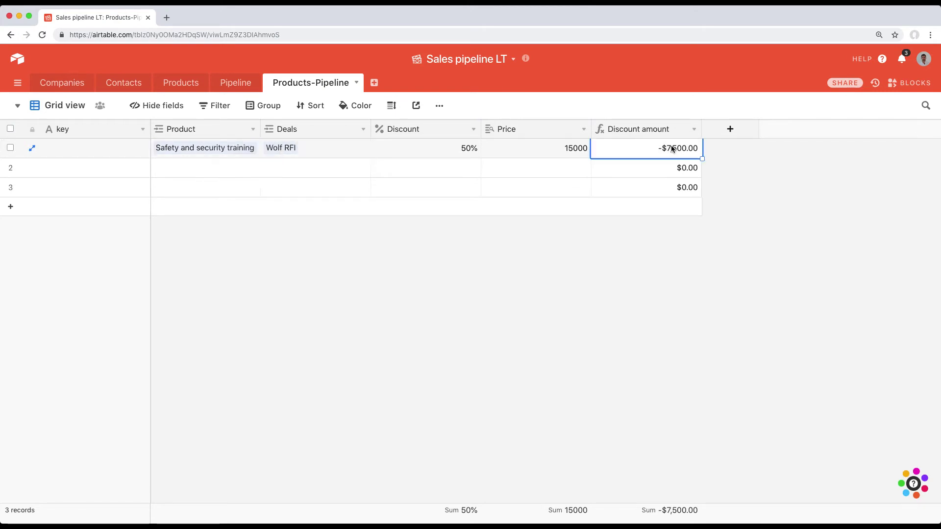
pyautogui.click(236, 82)
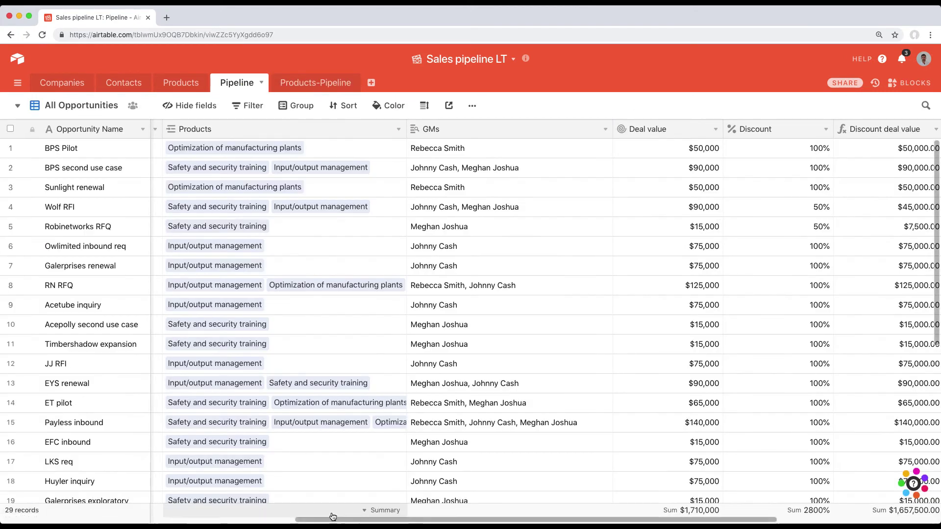
pyautogui.moveTo(373, 518); pyautogui.dragTo(535, 518)
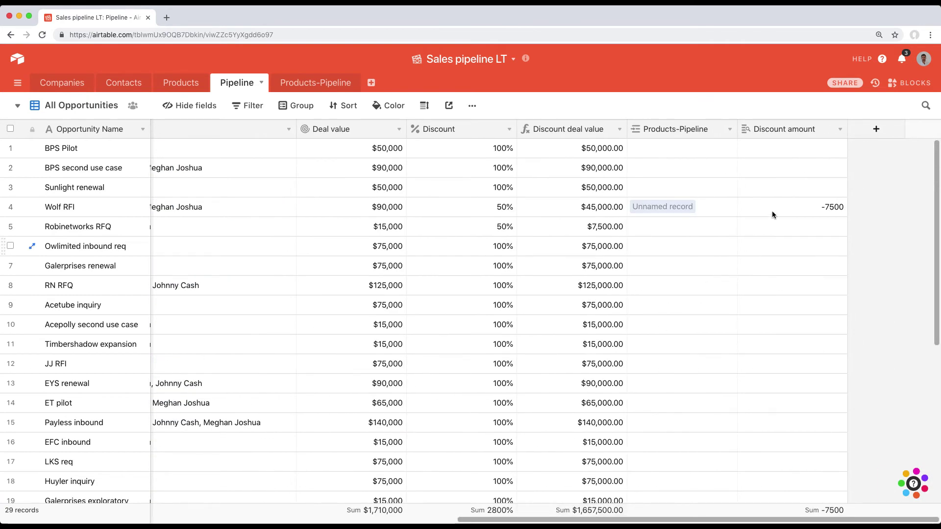
pyautogui.click(826, 216)
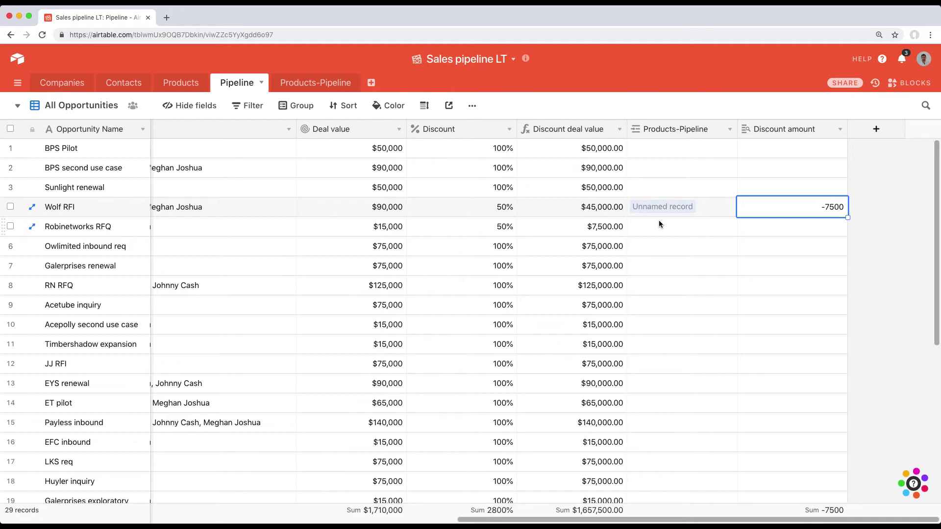
# Delete the Discount deal value and Discount fields from the Pipeline table.
pyautogui.click(619, 130)
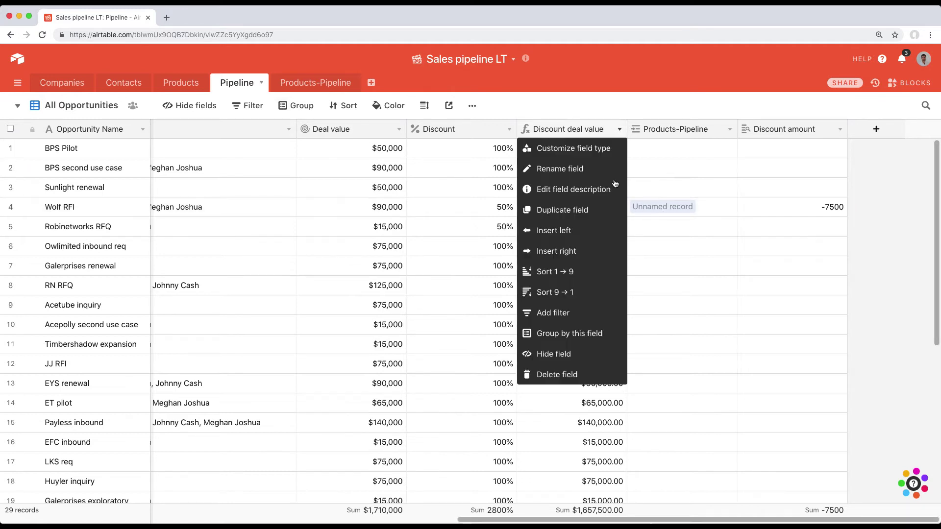
pyautogui.click(572, 376)
pyautogui.click(619, 130)
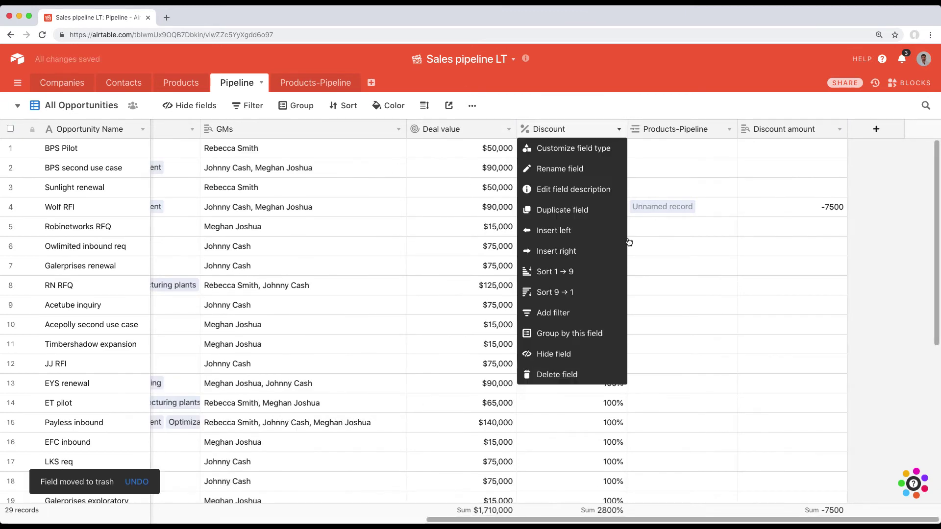
pyautogui.click(607, 375)
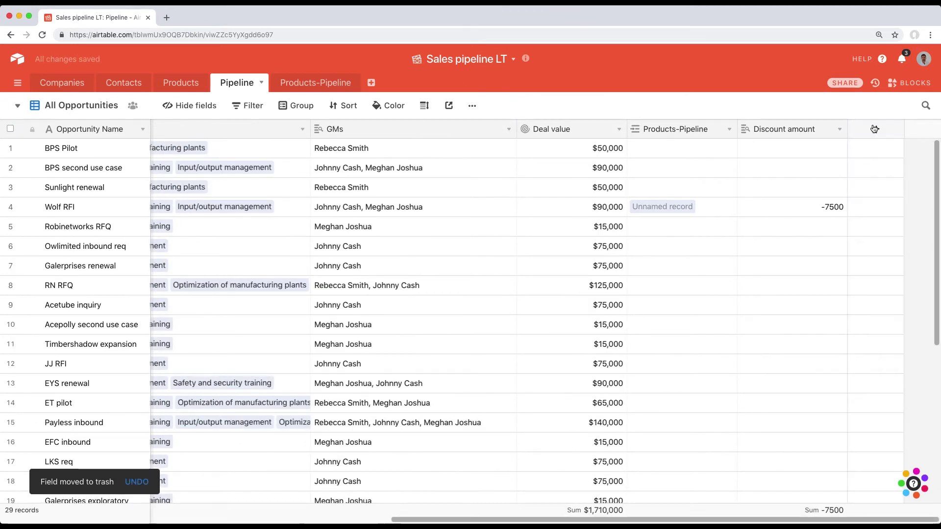
# Add a field named Deal value discounted to the Pipeline table and make it a formula field.
pyautogui.click(875, 129)
pyautogui.press('Right')
pyautogui.write('Up')
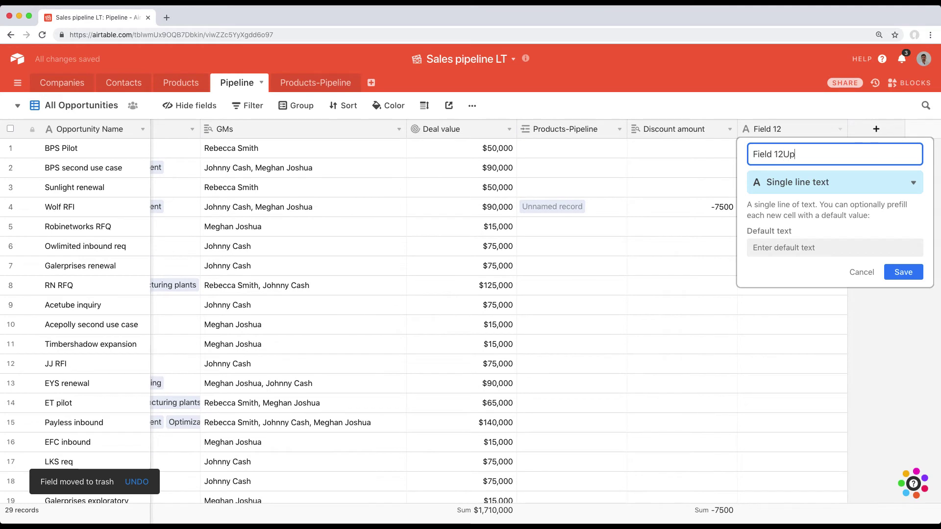
pyautogui.press('BackSpace')
pyautogui.press('BackSpace')
pyautogui.press('BackSpace')
pyautogui.press('BackSpace')
pyautogui.press('BackSpace')
pyautogui.press('BackSpace')
pyautogui.press('BackSpace')
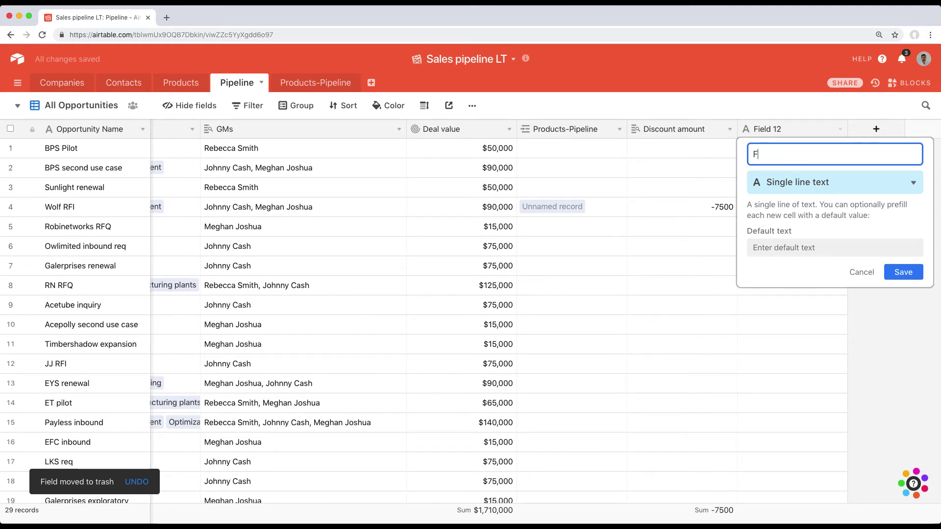
pyautogui.press('BackSpace')
pyautogui.write('Deal value di')
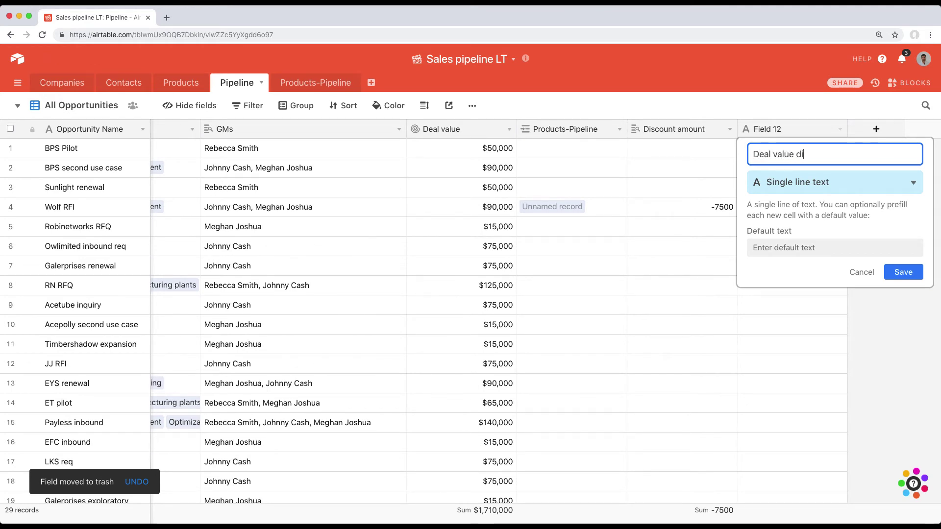
pyautogui.write('scounted')
pyautogui.click(880, 186)
pyautogui.write('fo')
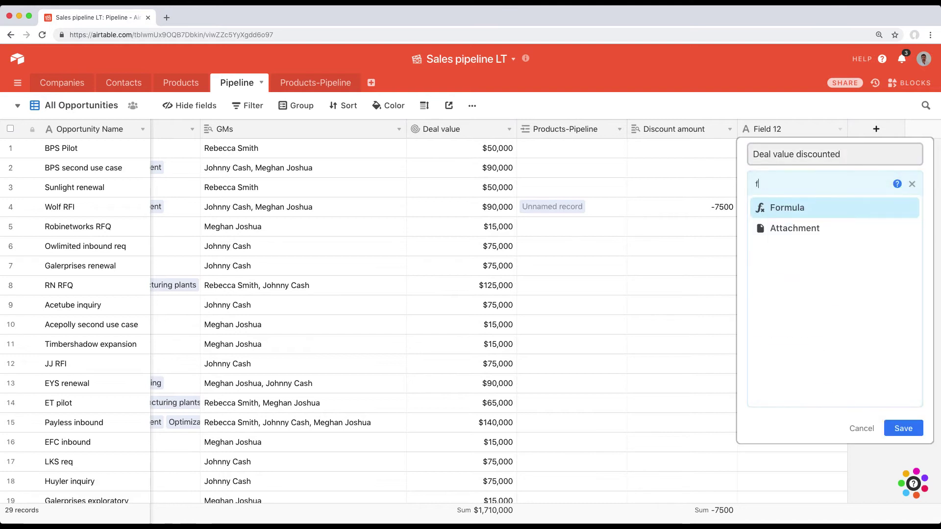
pyautogui.click(785, 209)
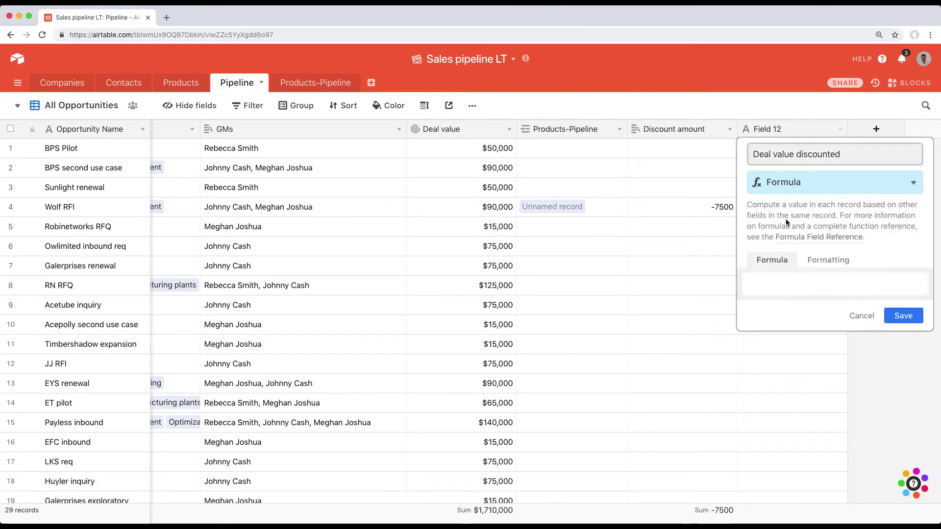
# Enter the formula {Deal value}+{Discount amount} for the new field and save it.
pyautogui.click(772, 275)
pyautogui.write('deal')
pyautogui.press('Return')
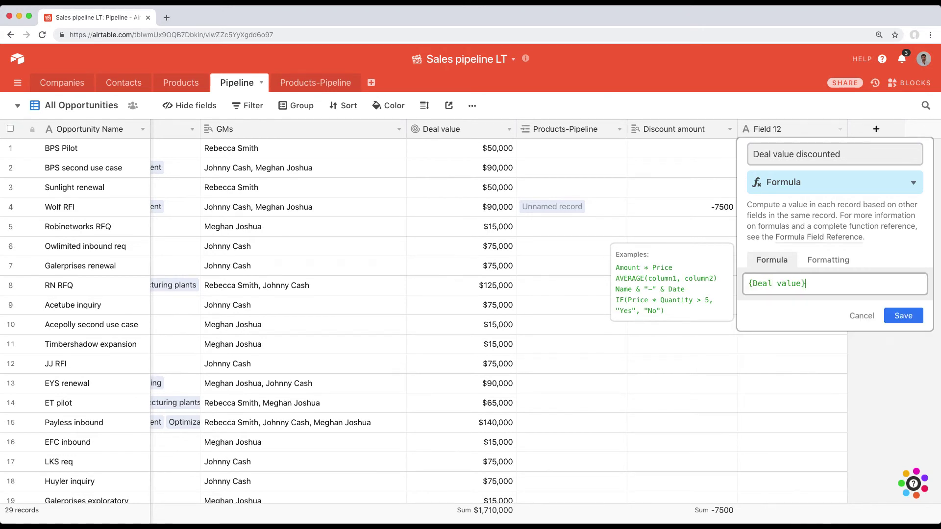
pyautogui.write('+dis')
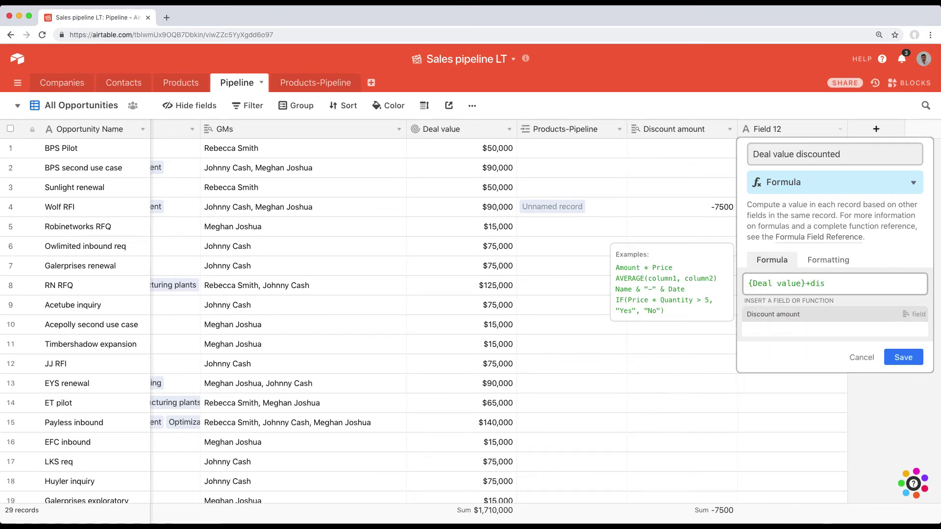
pyautogui.press('Return')
pyautogui.click(903, 357)
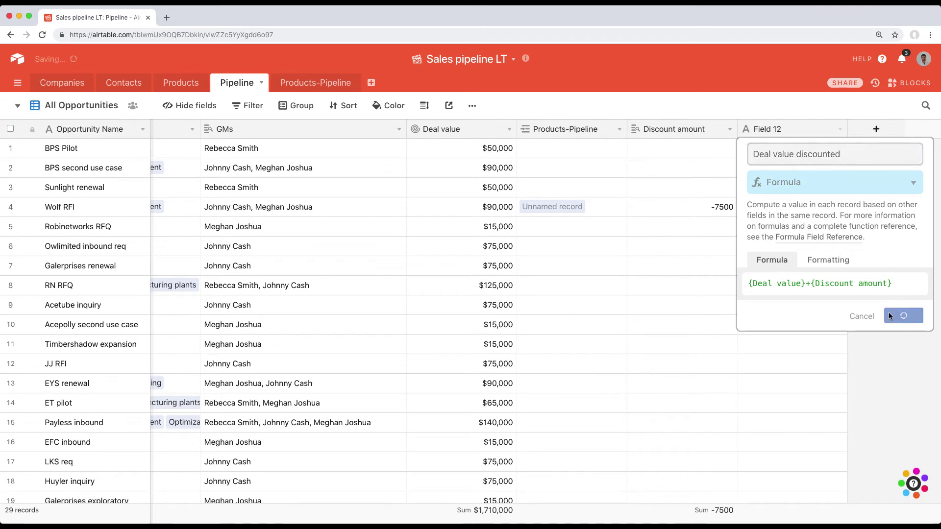
# Format the Deal value discounted field as currency with $1 precision and save the change.
pyautogui.click(840, 129)
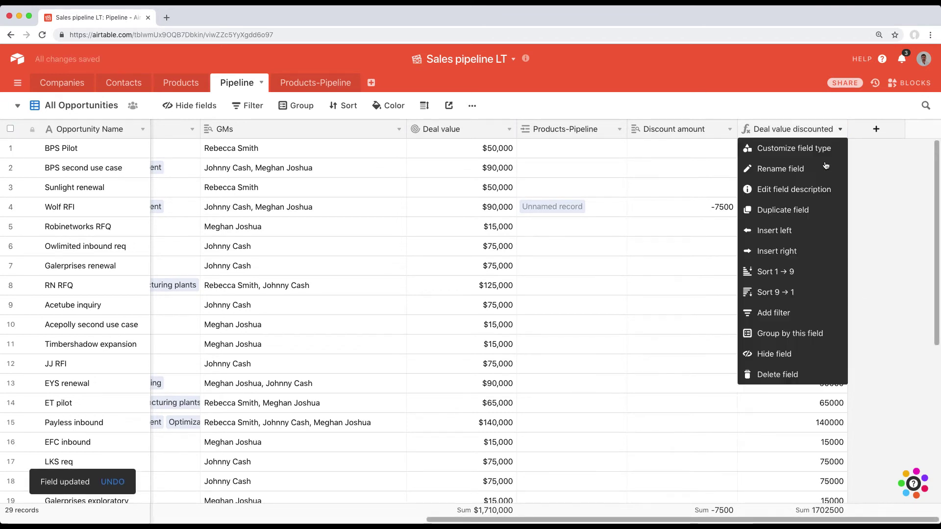
pyautogui.click(819, 152)
pyautogui.click(828, 260)
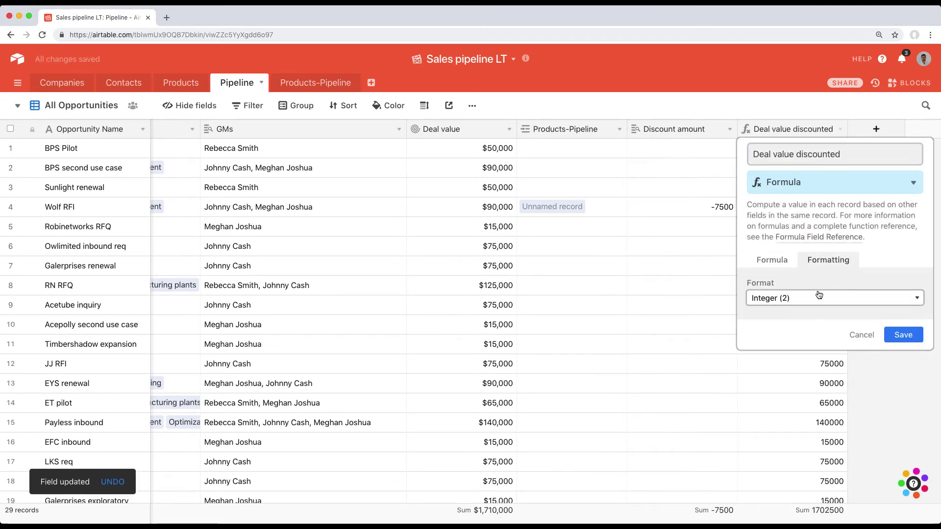
pyautogui.click(812, 298)
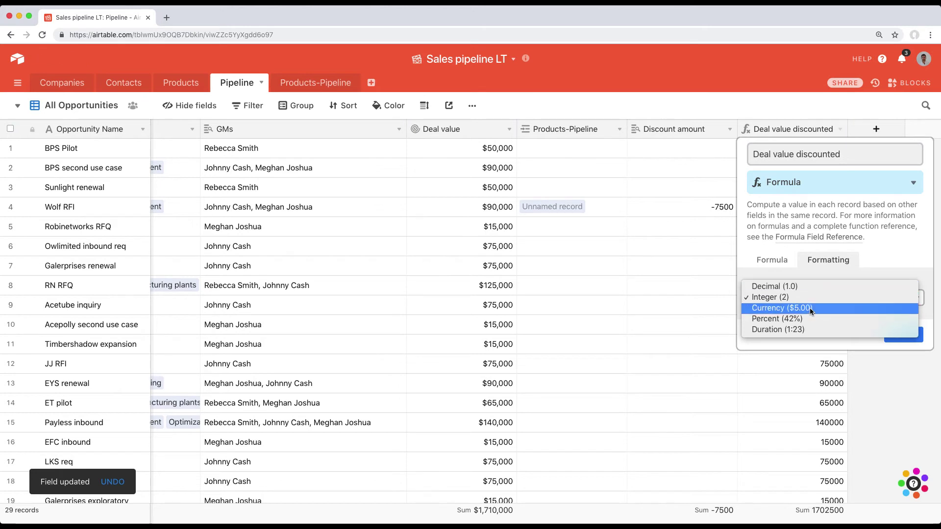
pyautogui.click(814, 307)
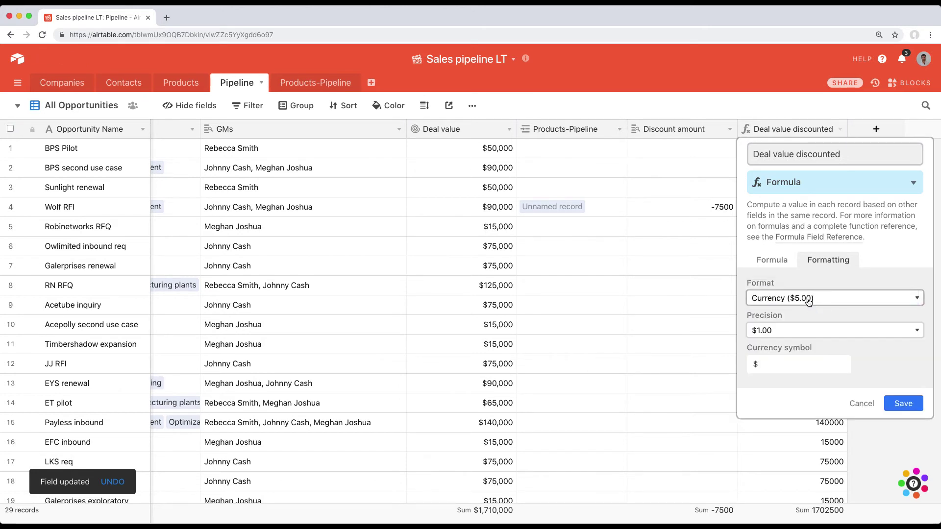
pyautogui.click(785, 332)
pyautogui.click(775, 309)
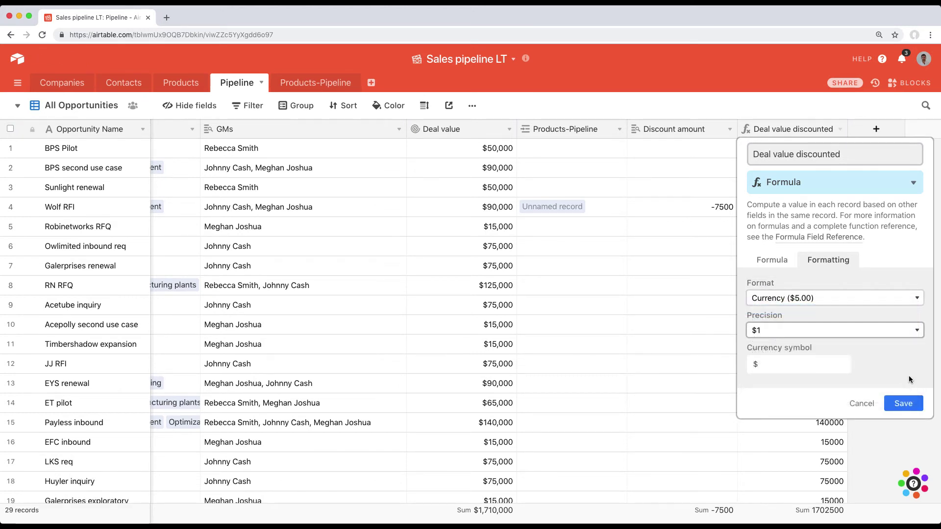
pyautogui.click(906, 403)
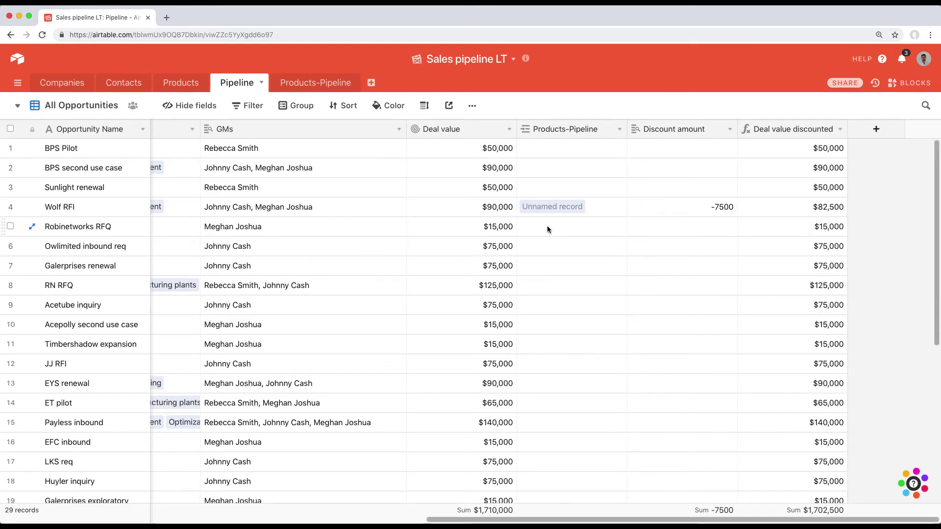
# Check Wolf RFI's unnamed linked record, and change the Products-Pipeline table's primary field Key to a formula field.
pyautogui.click(551, 208)
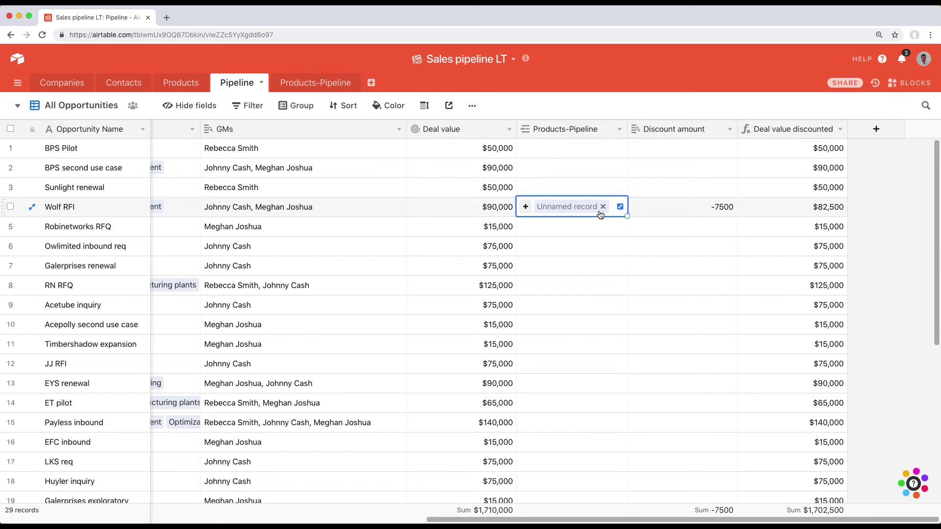
pyautogui.click(319, 88)
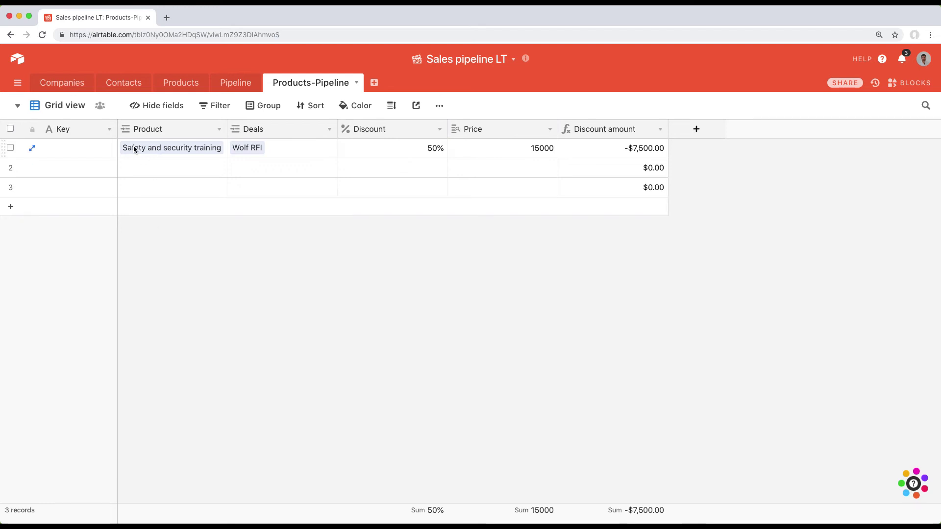
pyautogui.click(109, 129)
pyautogui.click(103, 148)
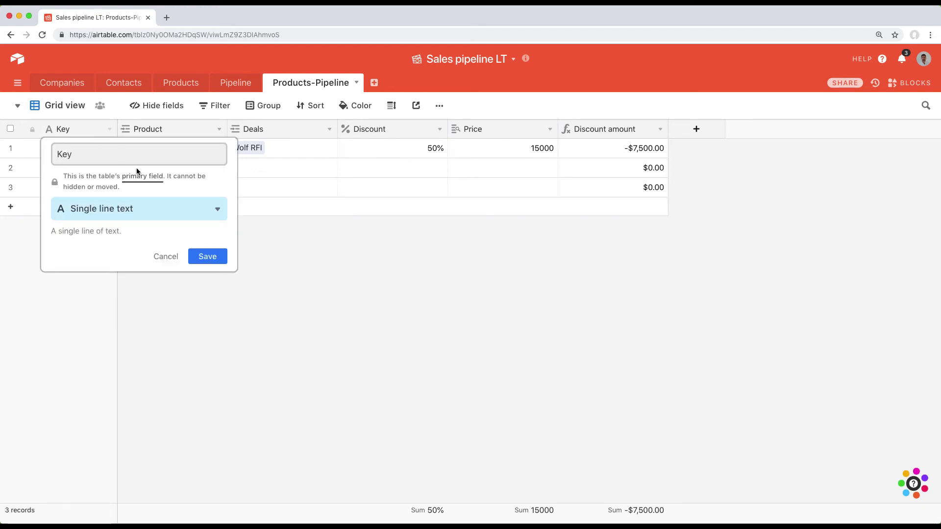
pyautogui.click(117, 198)
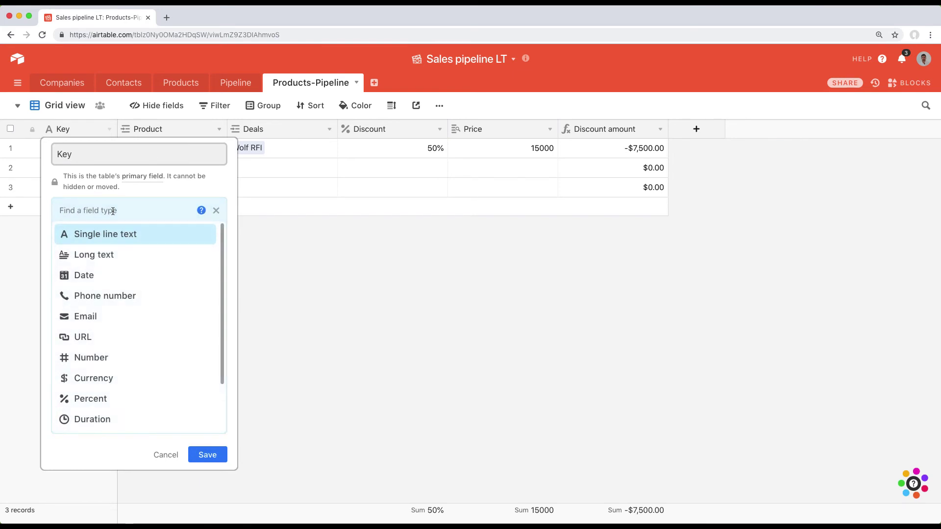
pyautogui.write('formula')
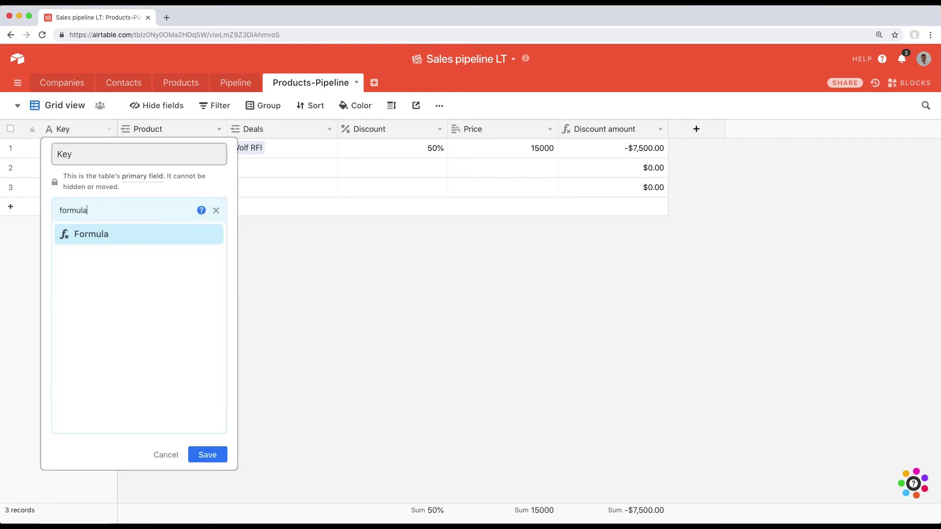
pyautogui.click(130, 239)
# Set the Key formula to Product&Deals, save it, and widen the Key column to fit the full record name.
pyautogui.click(100, 307)
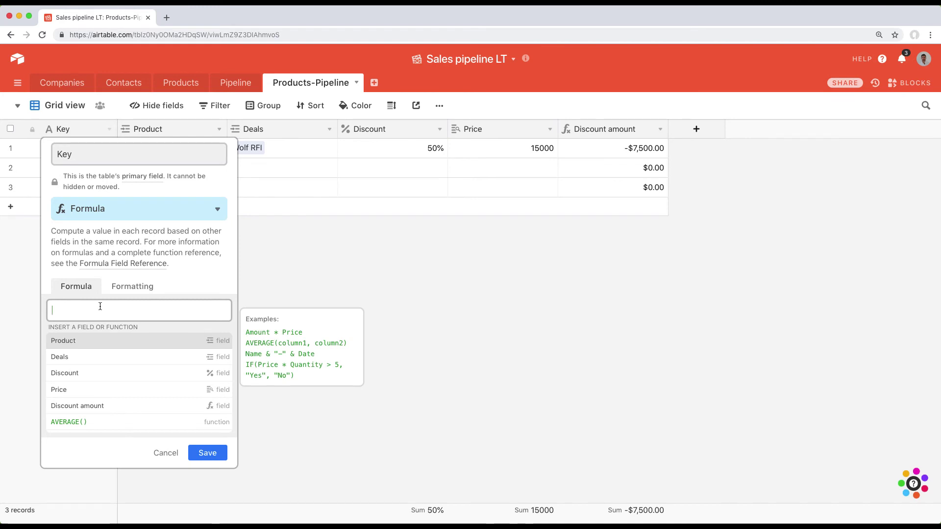
pyautogui.write('Produ')
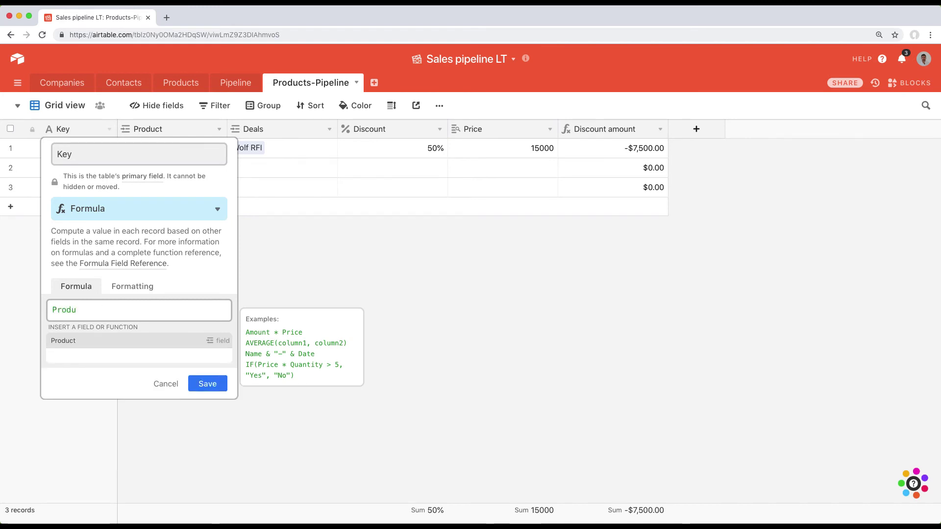
pyautogui.click(112, 338)
pyautogui.write('&')
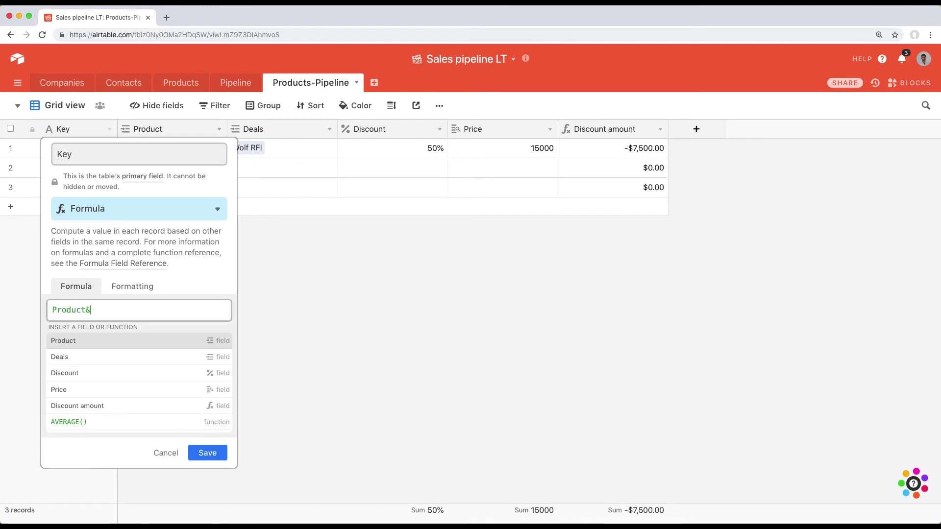
pyautogui.write('deal')
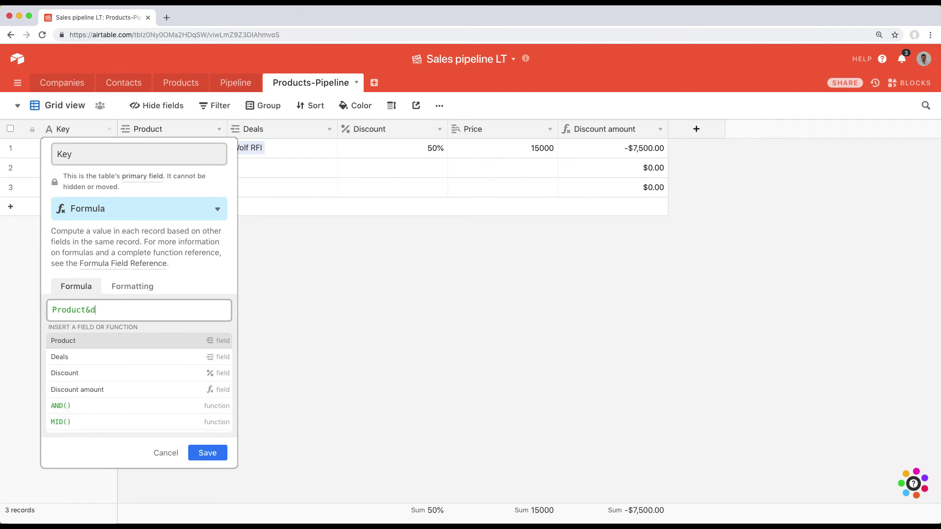
pyautogui.click(153, 346)
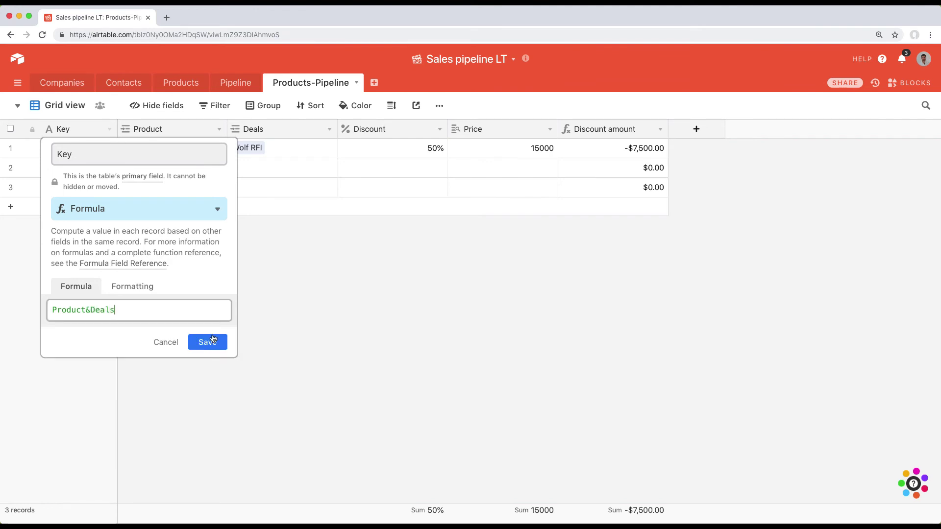
pyautogui.click(214, 342)
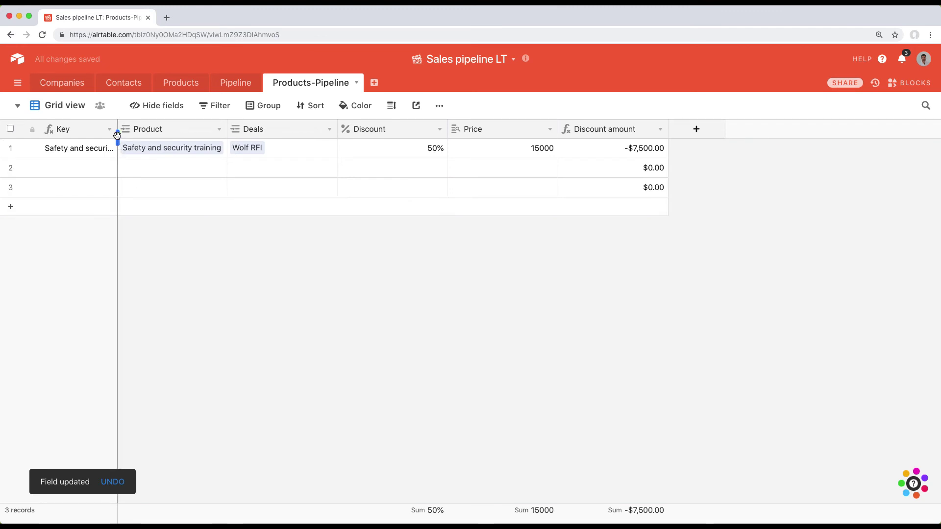
pyautogui.moveTo(117, 130); pyautogui.dragTo(208, 132)
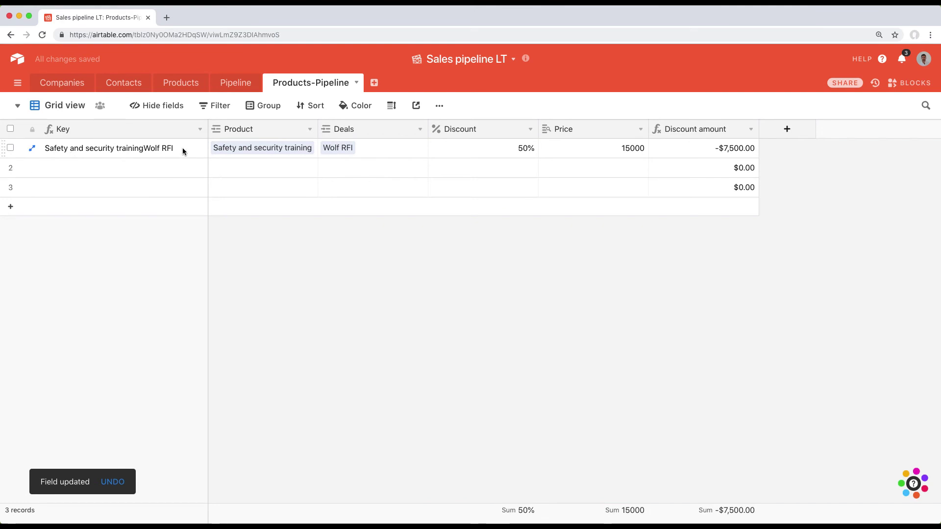
# Return to the Pipeline table and check the name of the Products-Pipeline record linked to Wolf RFI.
pyautogui.click(236, 84)
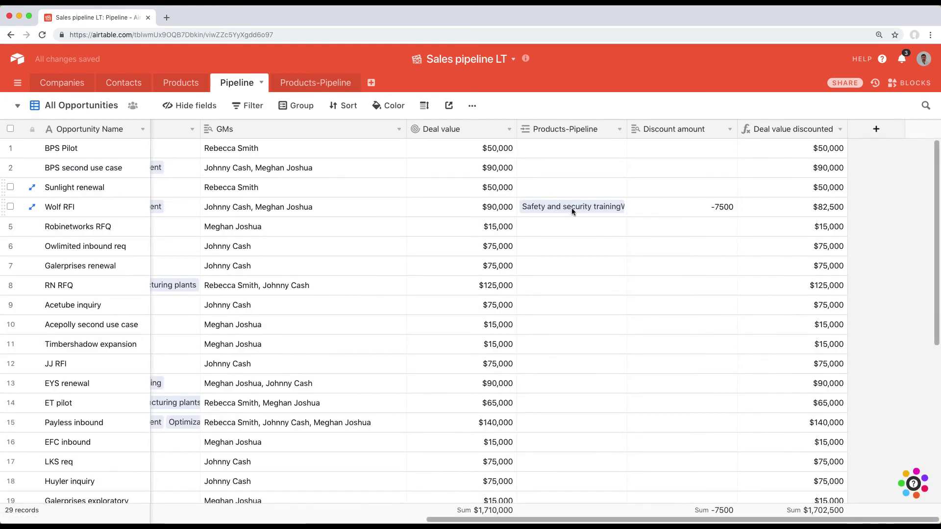
pyautogui.click(571, 208)
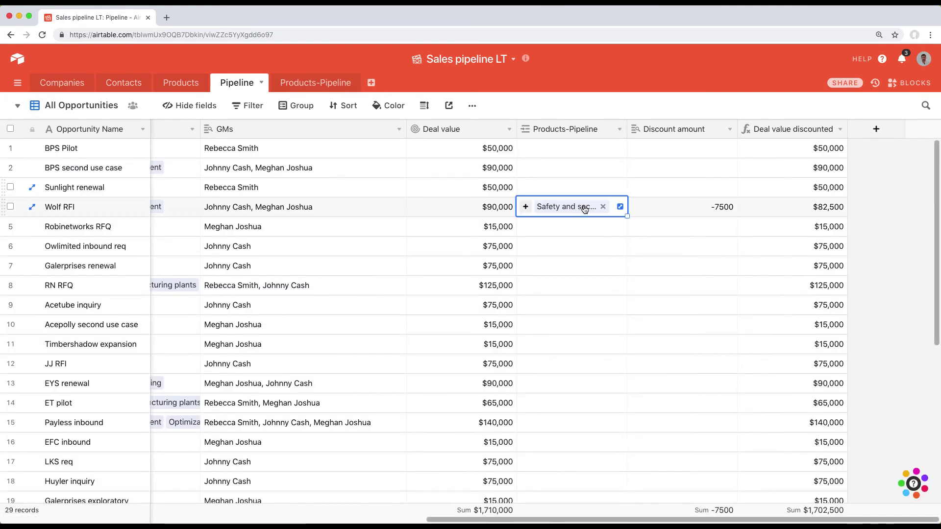
# Open the Products-Pipeline record linked to Wolf RFI, review its key, product and deal, and close it.
pyautogui.click(584, 210)
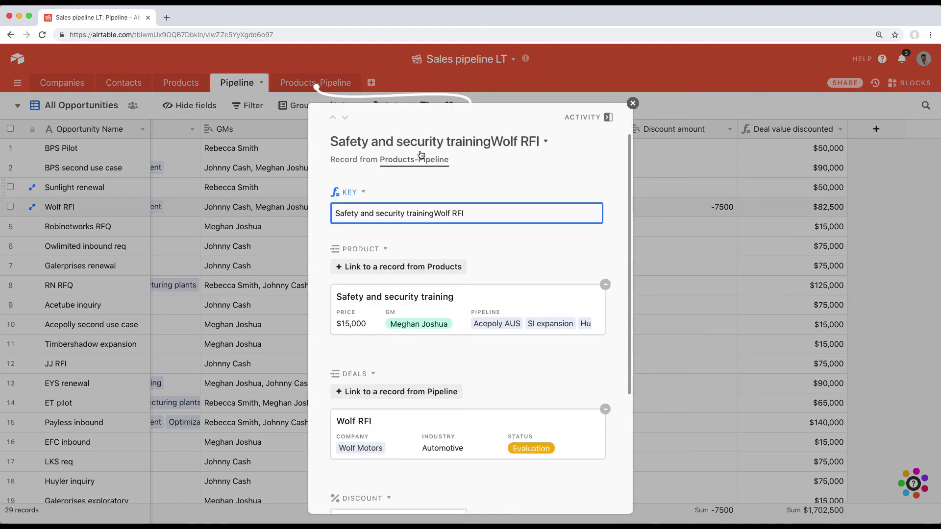
pyautogui.click(680, 204)
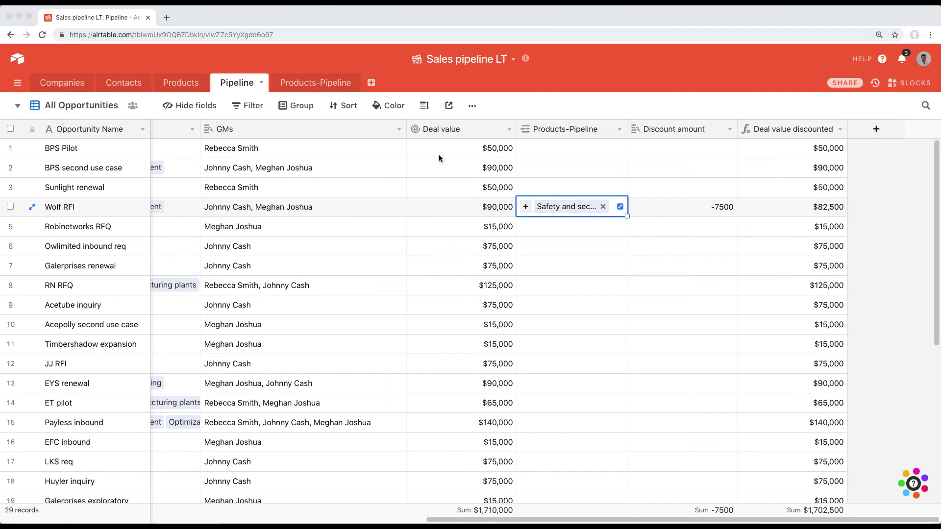
# Add a new field named Average discount to the Products table and make it a Rollup field.
pyautogui.click(185, 85)
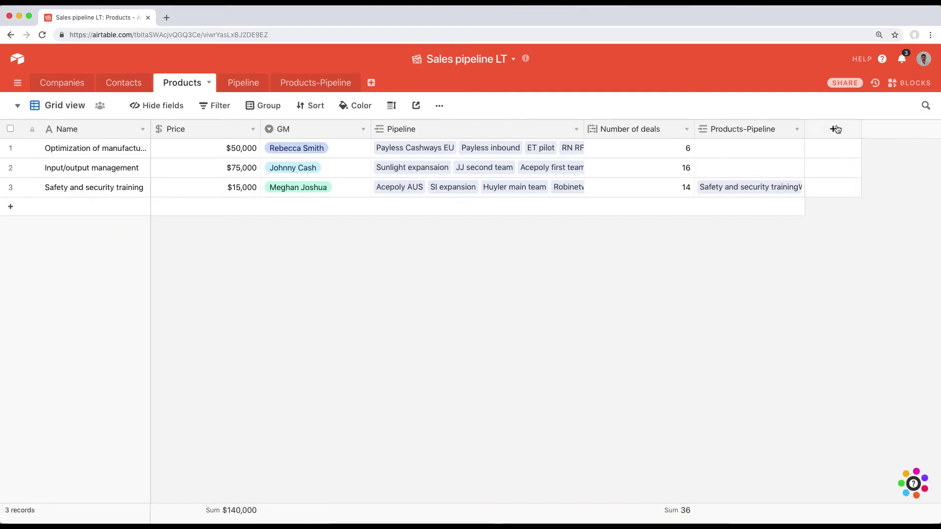
pyautogui.click(835, 129)
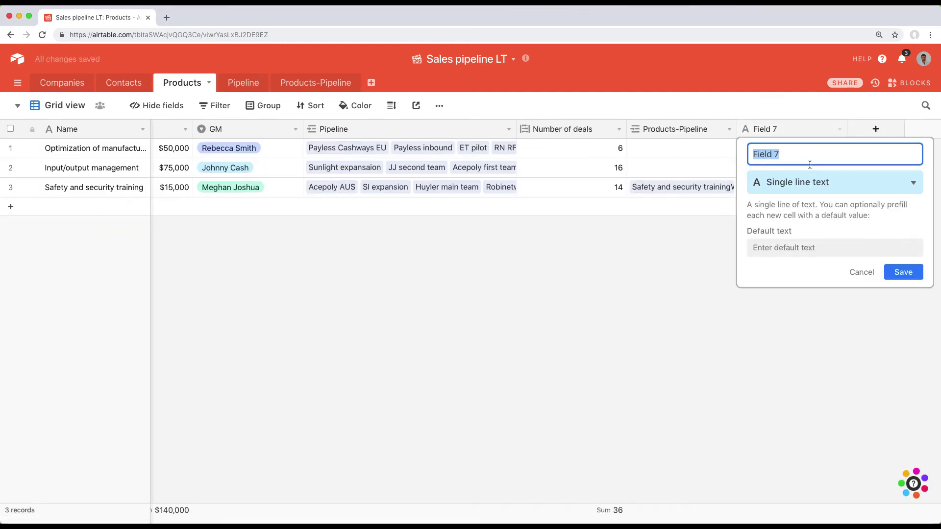
pyautogui.write('Average dis')
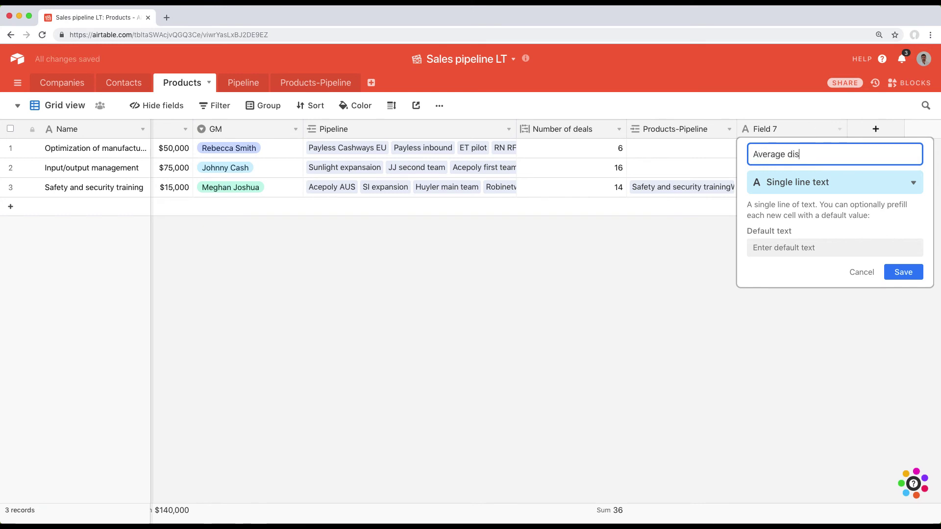
pyautogui.write('count')
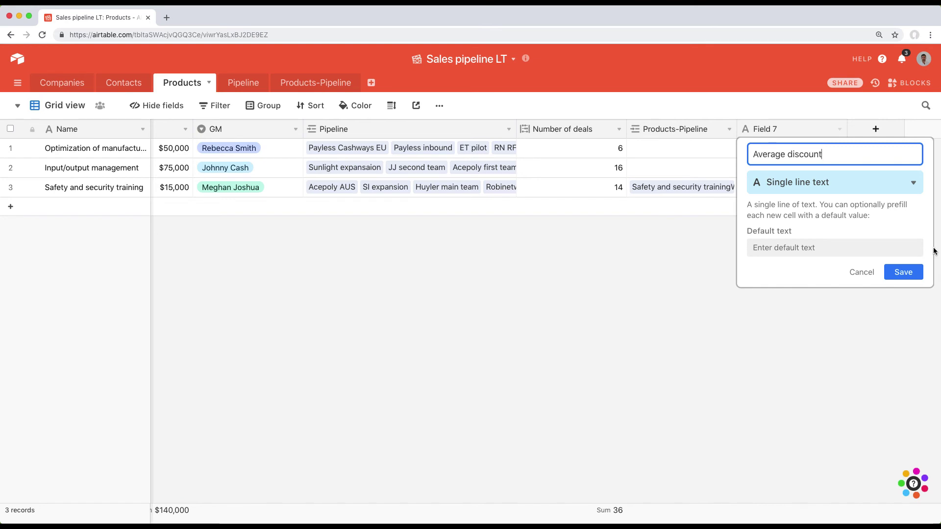
pyautogui.click(878, 182)
pyautogui.write('roll')
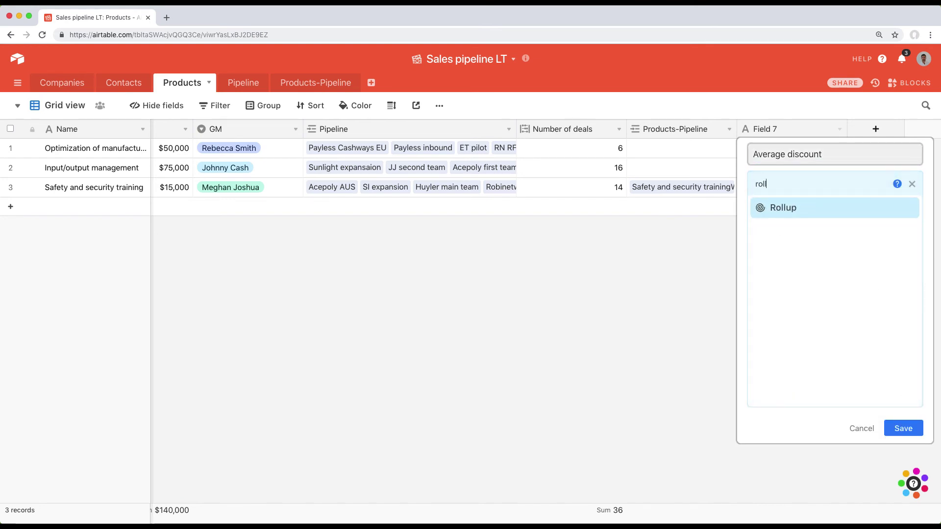
pyautogui.write('up')
pyautogui.click(788, 210)
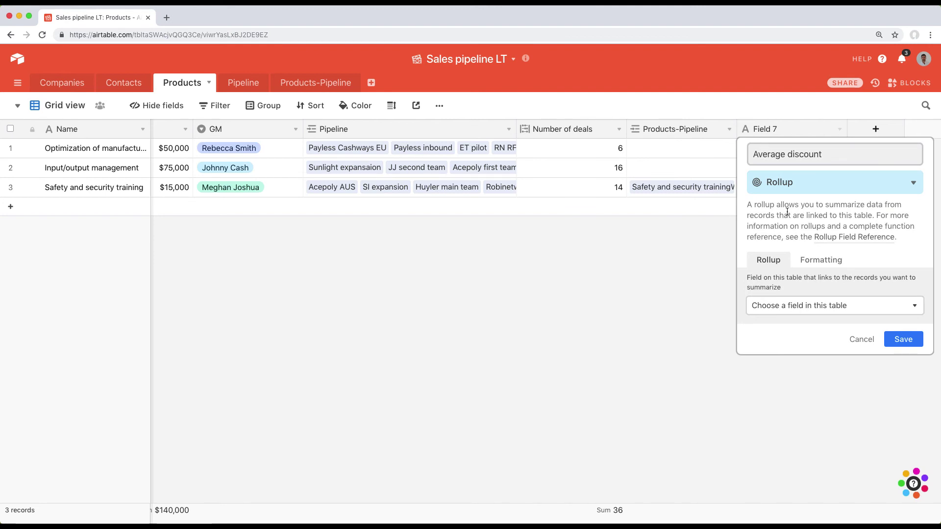
# Roll up Discount amount from the linked Products-Pipeline records with AVERAGE(values) and save the Average discount field.
pyautogui.click(830, 305)
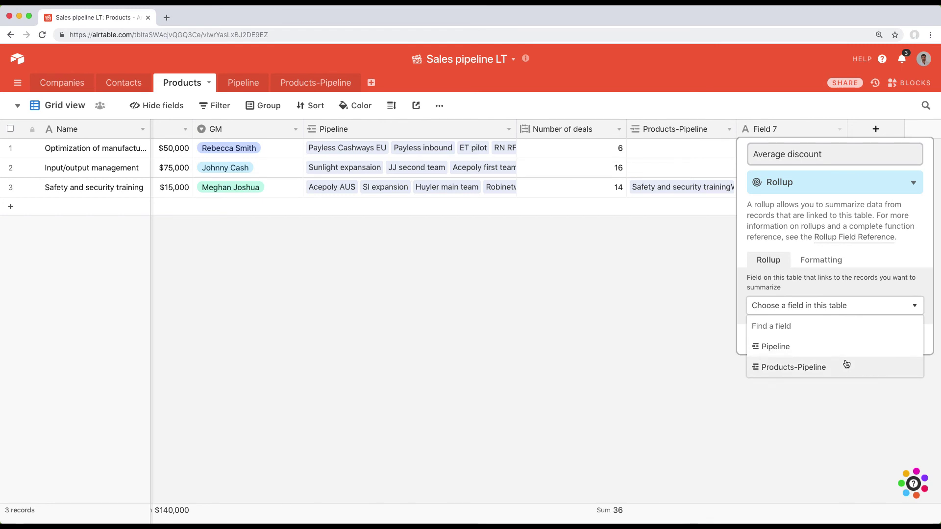
pyautogui.click(846, 364)
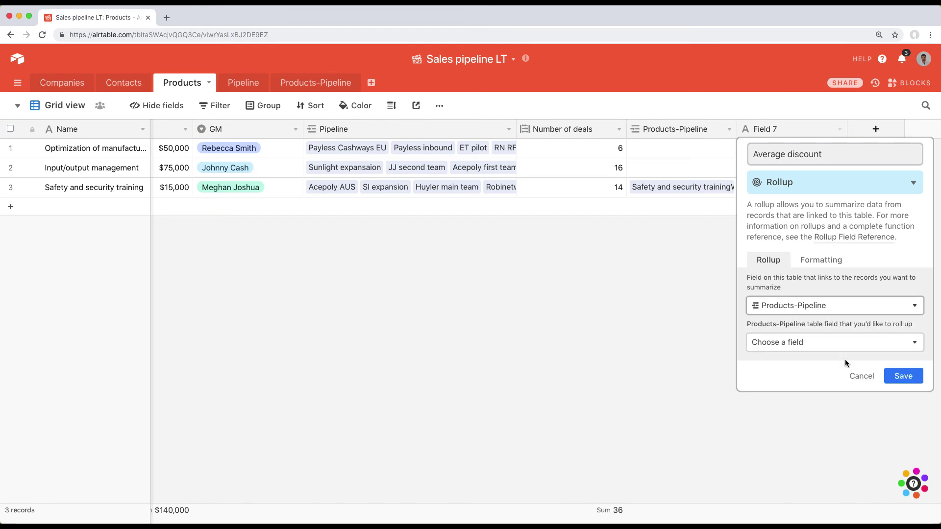
pyautogui.click(822, 342)
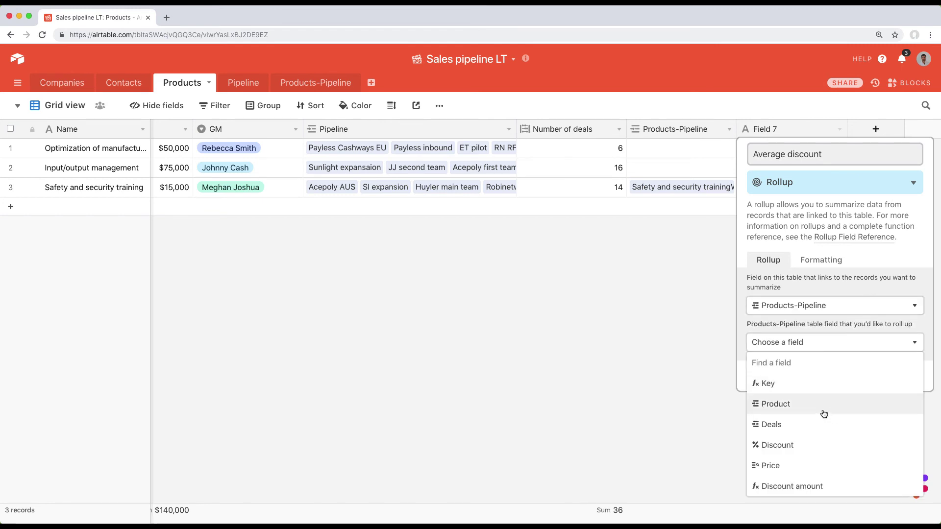
pyautogui.click(817, 486)
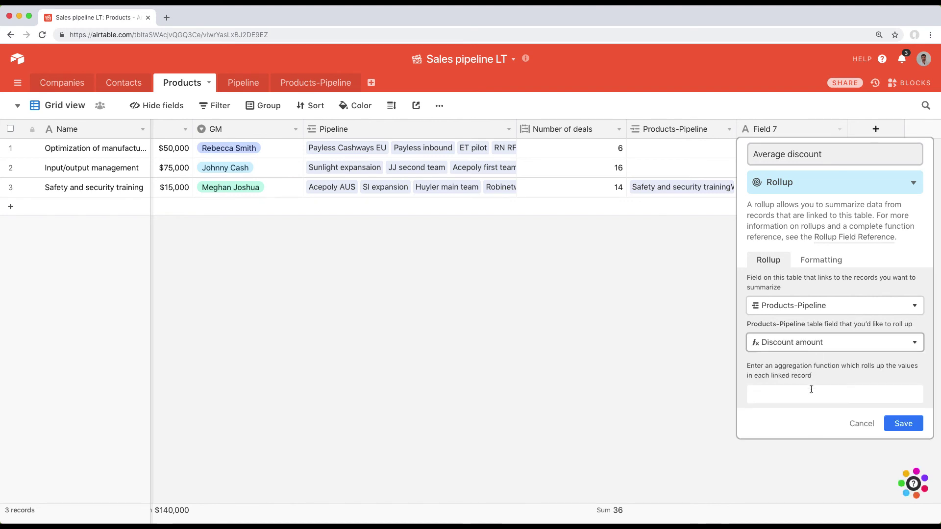
pyautogui.click(812, 390)
pyautogui.write('avera')
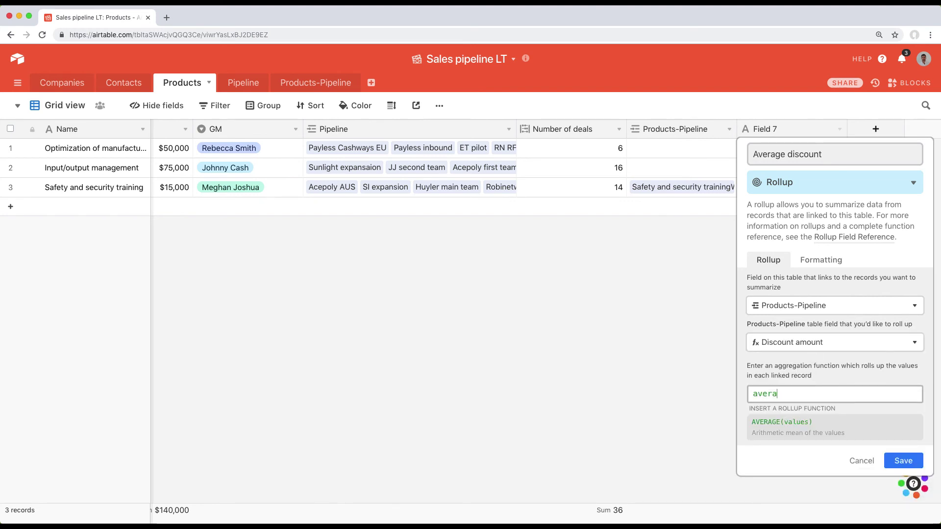
pyautogui.click(836, 429)
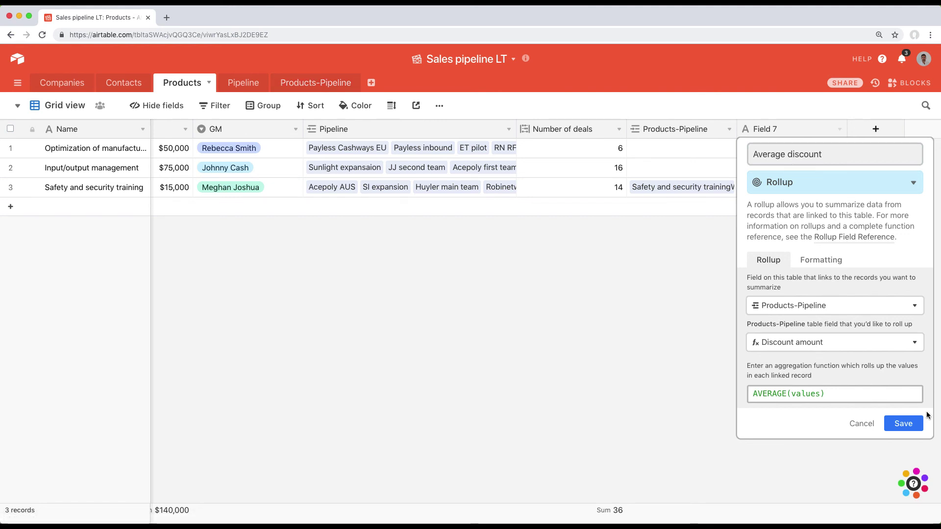
pyautogui.click(902, 423)
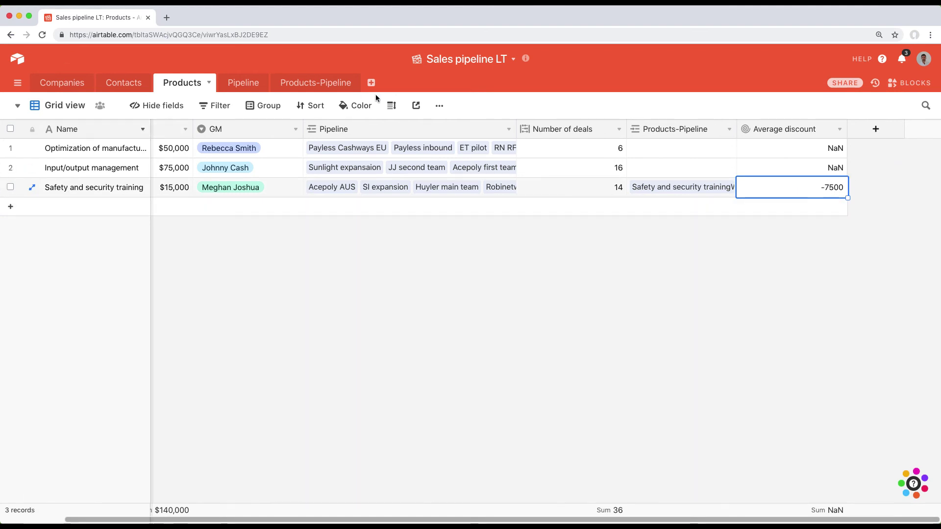
# Review the discount records in the Products-Pipeline table and check each product's Average discount in the Products table.
pyautogui.click(325, 84)
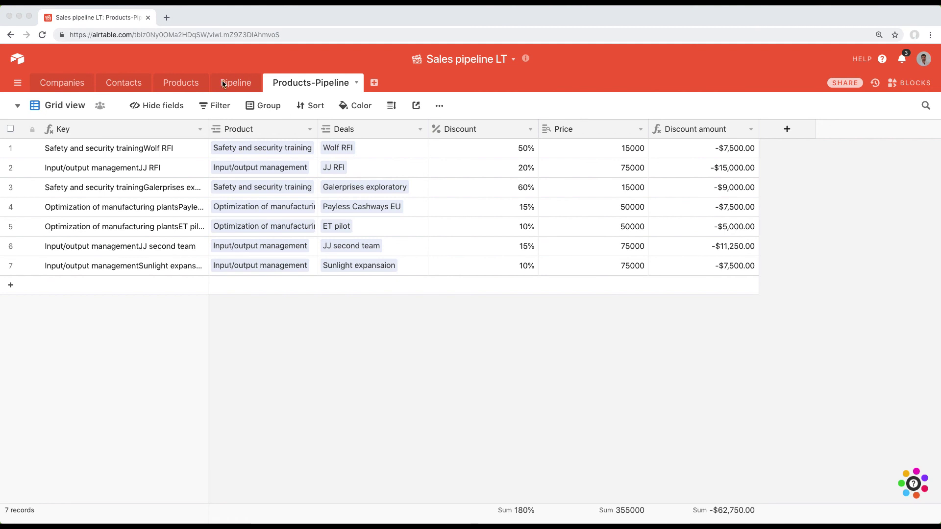
pyautogui.click(184, 89)
pyautogui.click(188, 87)
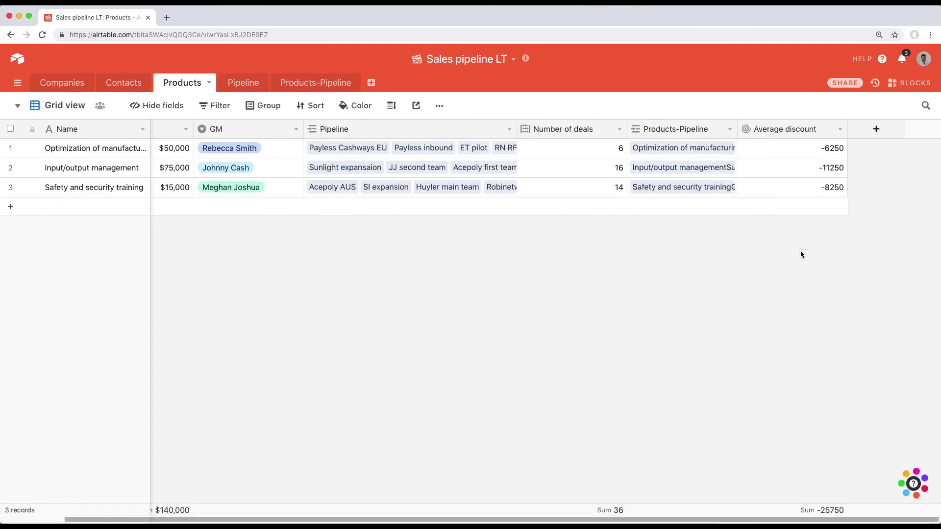
pyautogui.moveTo(800, 150); pyautogui.dragTo(800, 190)
pyautogui.click(800, 189)
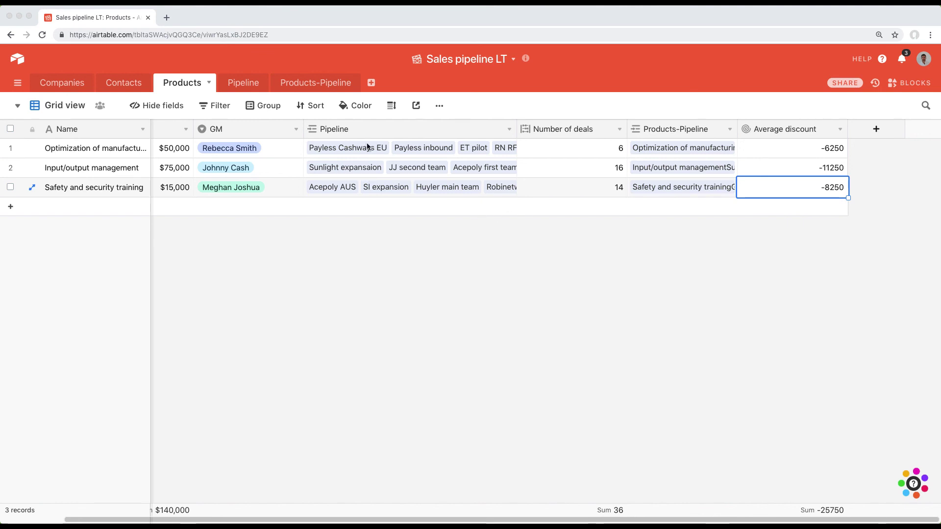
# Check the linked records, discount amounts and discounted deal values in the Pipeline table, and return to the Products table.
pyautogui.click(241, 87)
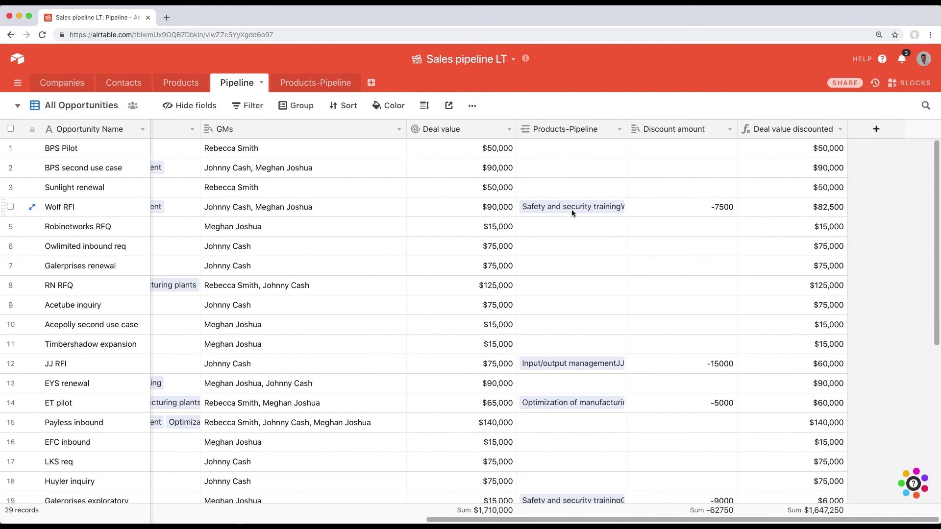
pyautogui.click(572, 212)
pyautogui.click(237, 82)
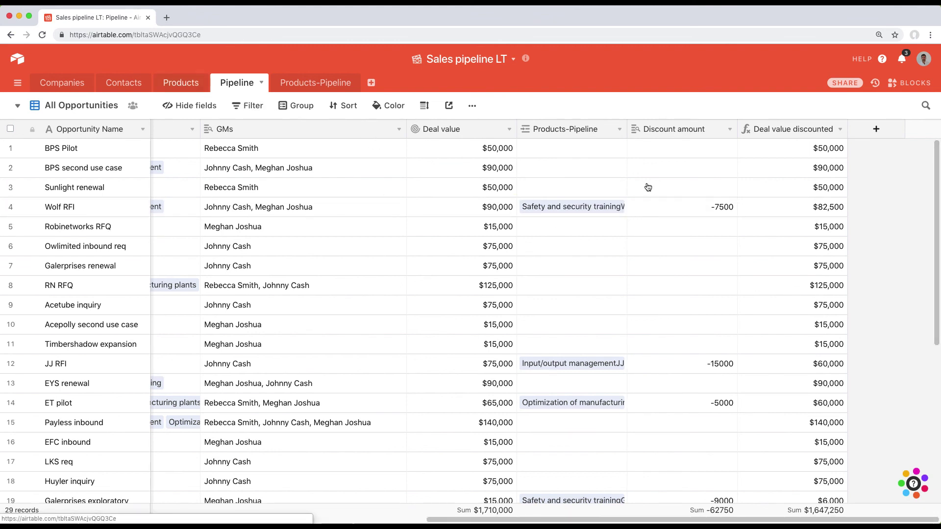
pyautogui.click(181, 83)
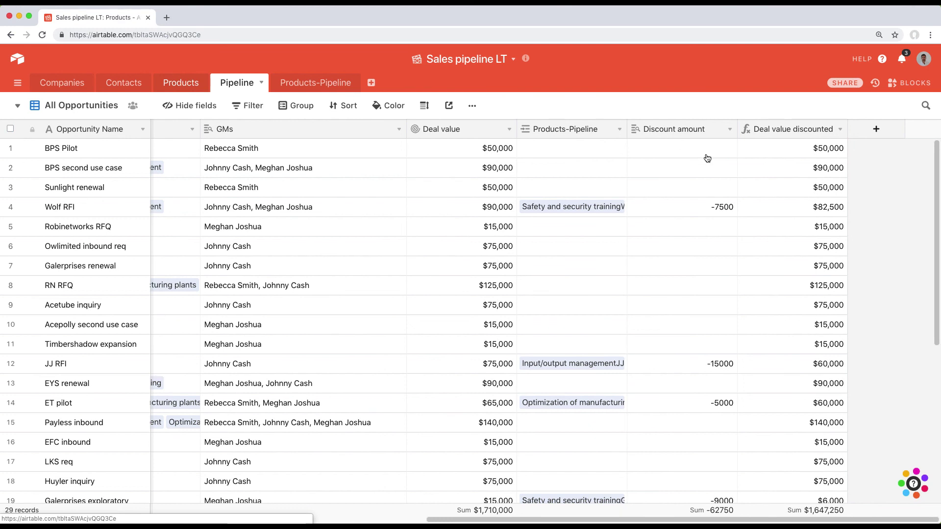